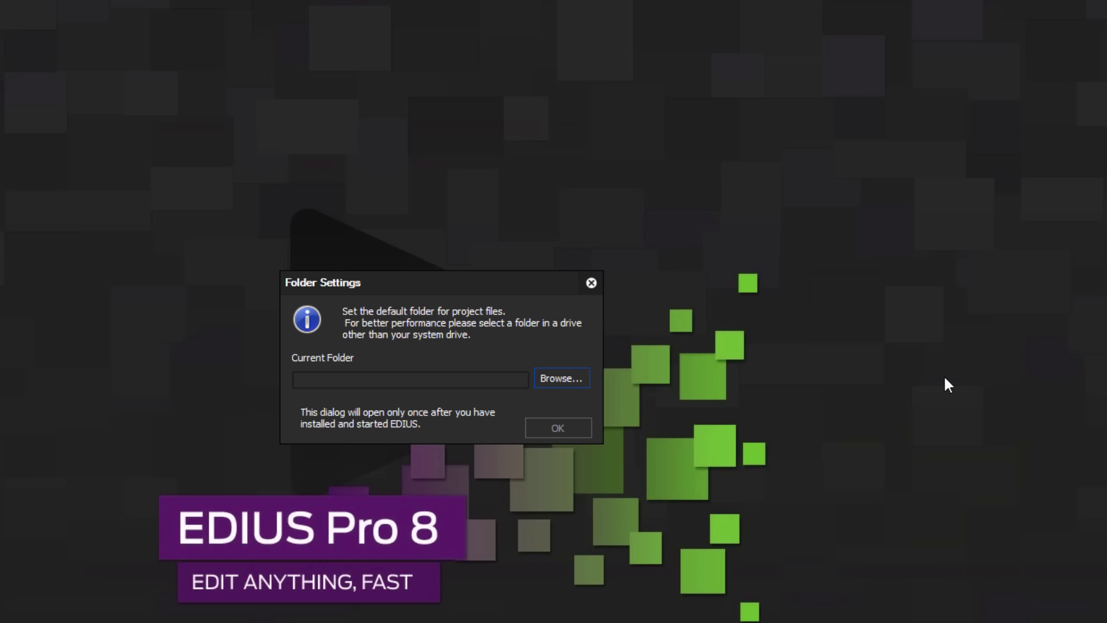
Set the default project folder to EdiusProjects on the WVV02 (E:) drive, checking the drives' free space in File Explorer
{"action": "left_click", "coordinate": [568, 380]}
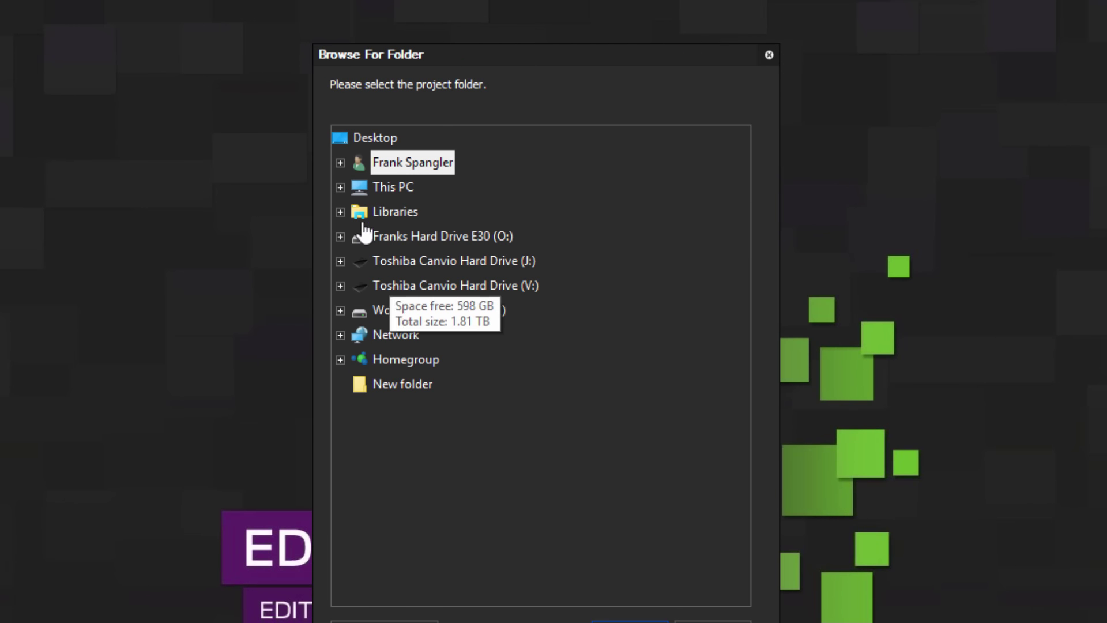
{"action": "left_click", "coordinate": [340, 187]}
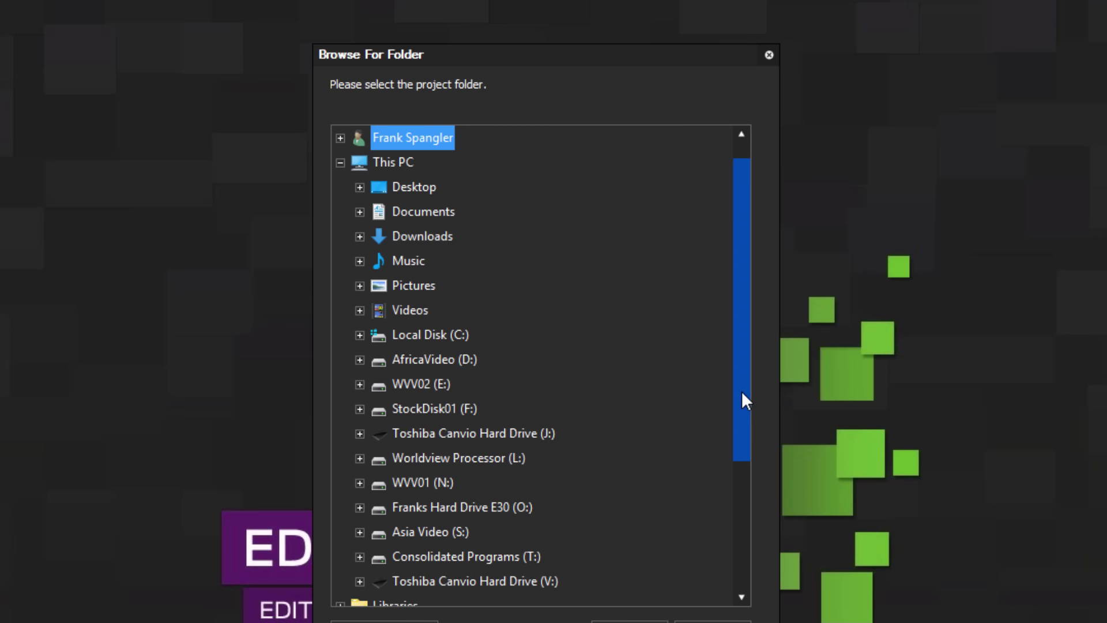
{"action": "scroll", "coordinate": [742, 398], "scroll_direction": "up", "scroll_amount": 1}
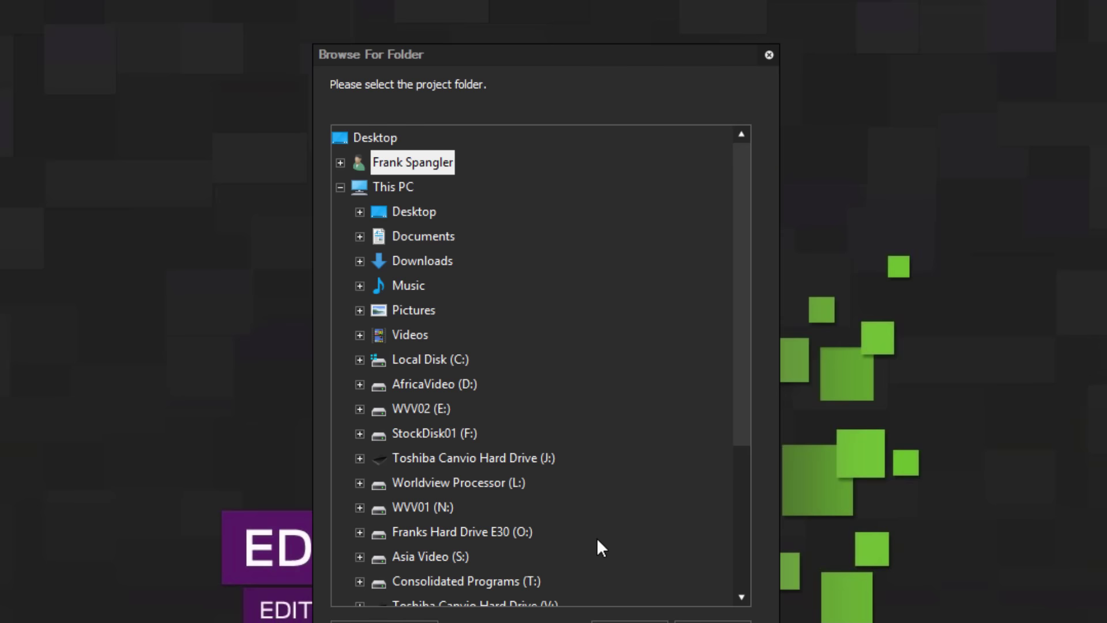
{"action": "left_click_drag", "start_coordinate": [735, 380], "coordinate": [760, 428]}
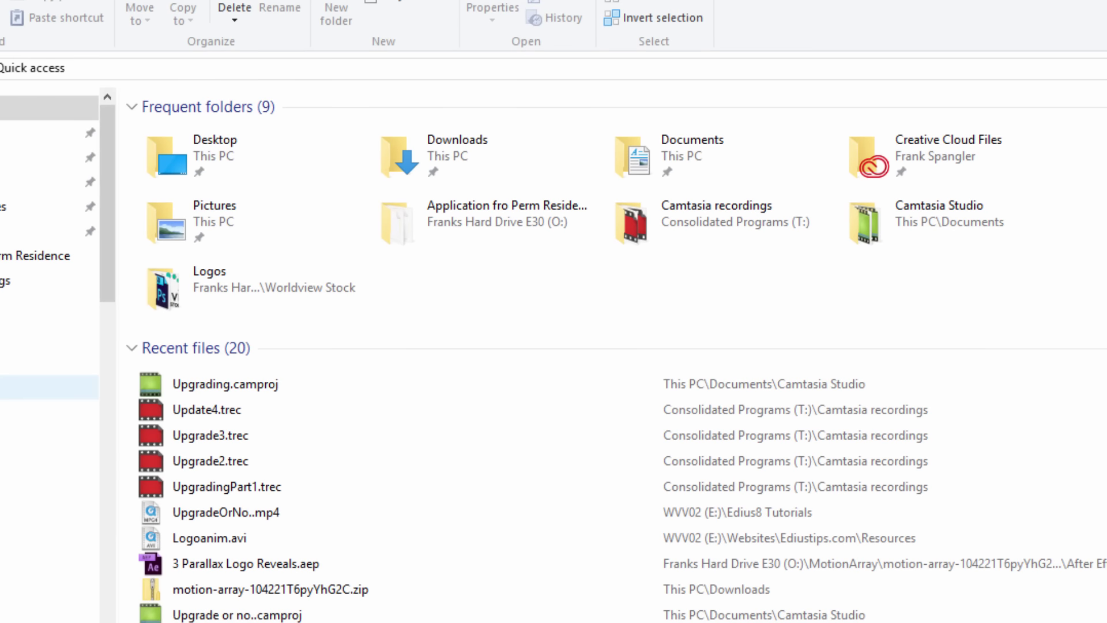
{"action": "left_click", "coordinate": [49, 362]}
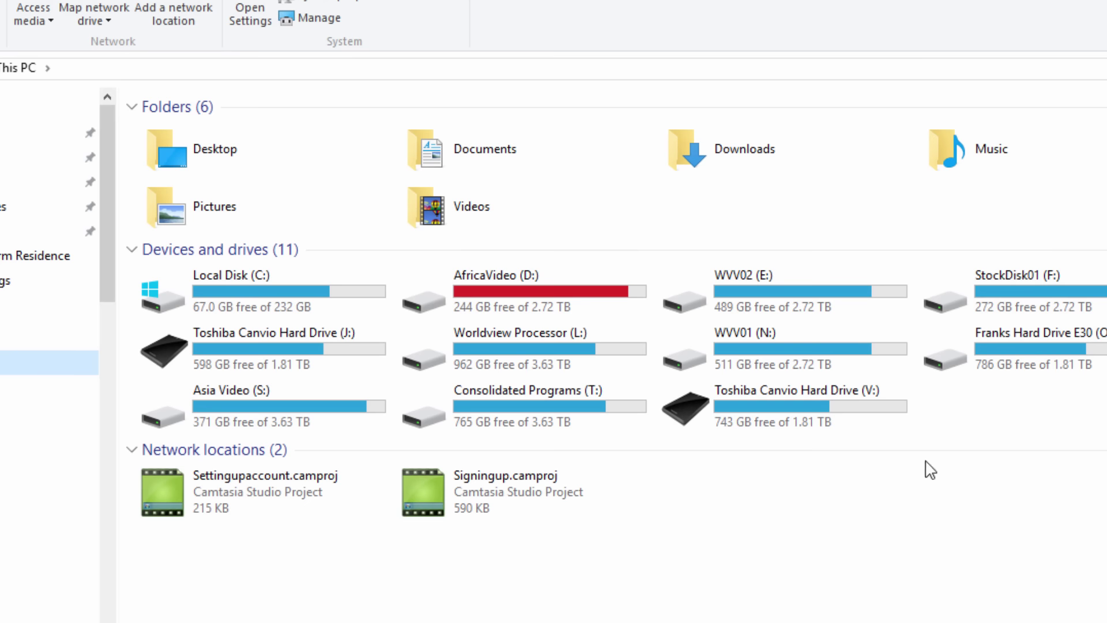
{"action": "mouse_move", "coordinate": [725, 314]}
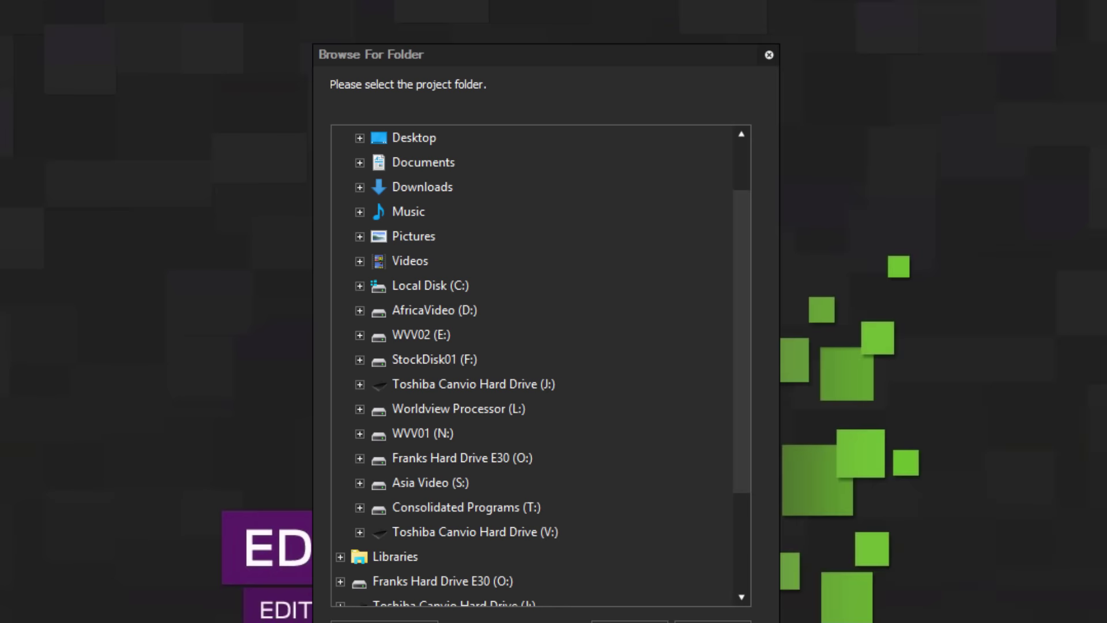
{"action": "double_click", "coordinate": [409, 336]}
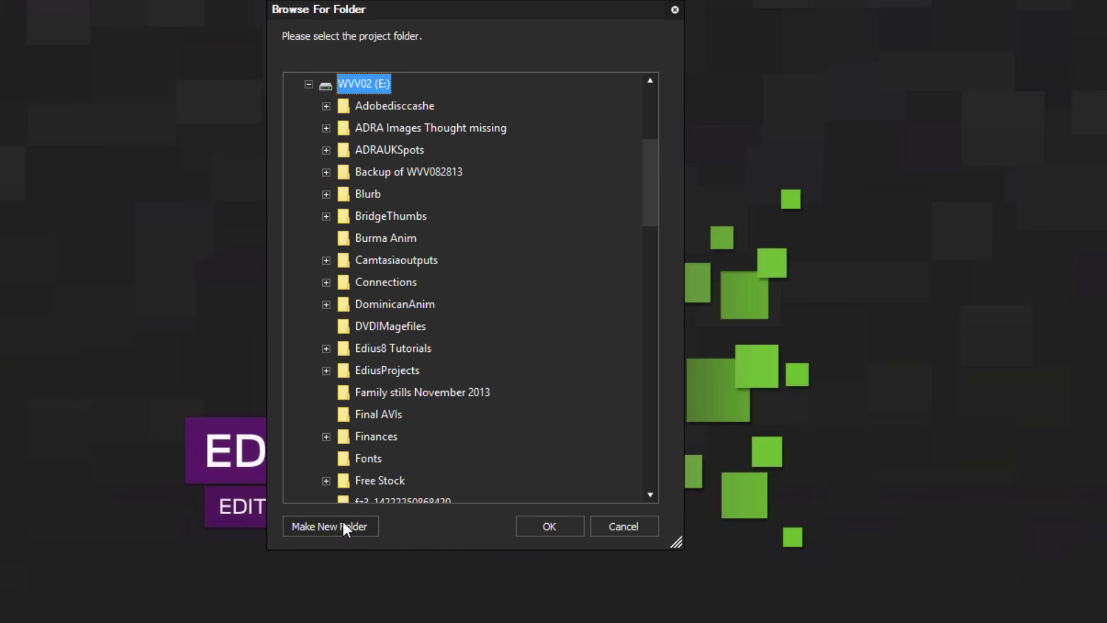
{"action": "double_click", "coordinate": [347, 369]}
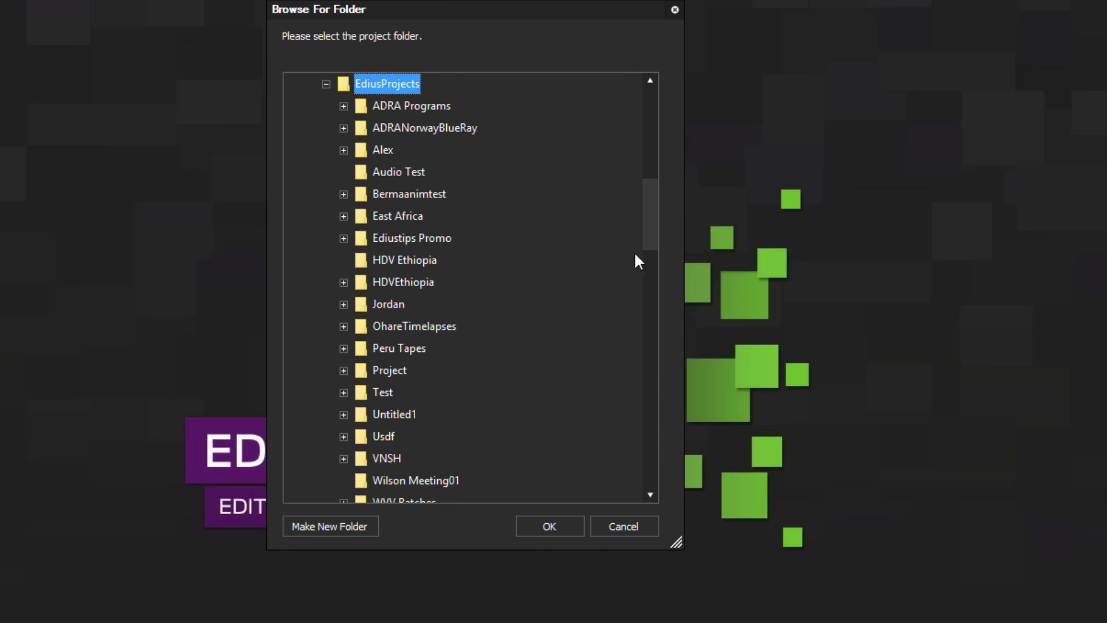
{"action": "left_click", "coordinate": [545, 523]}
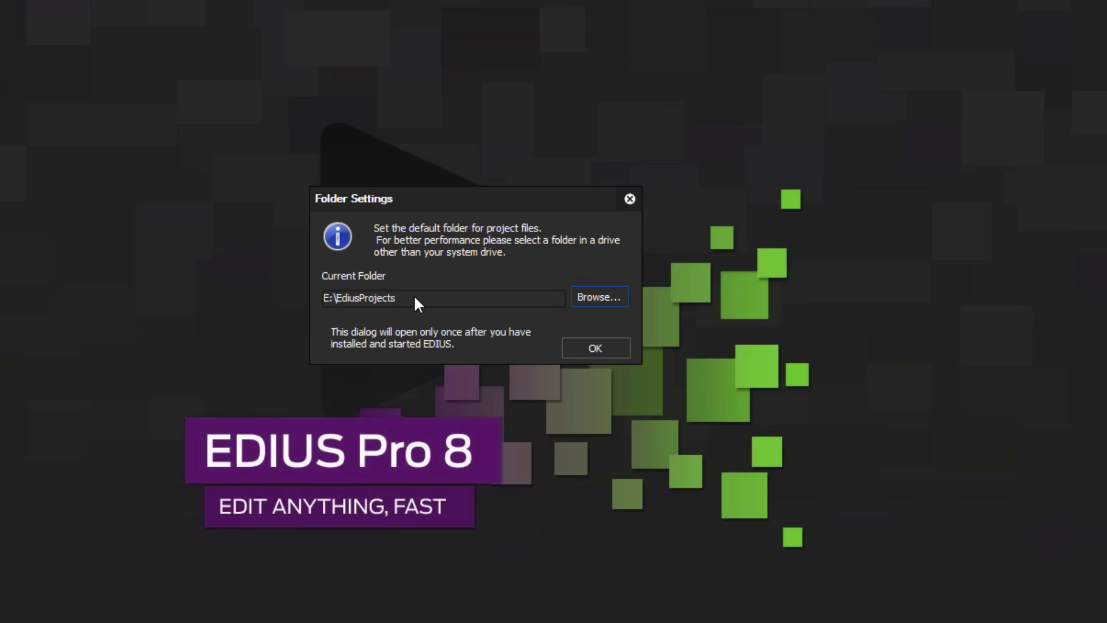
{"action": "left_click", "coordinate": [599, 345]}
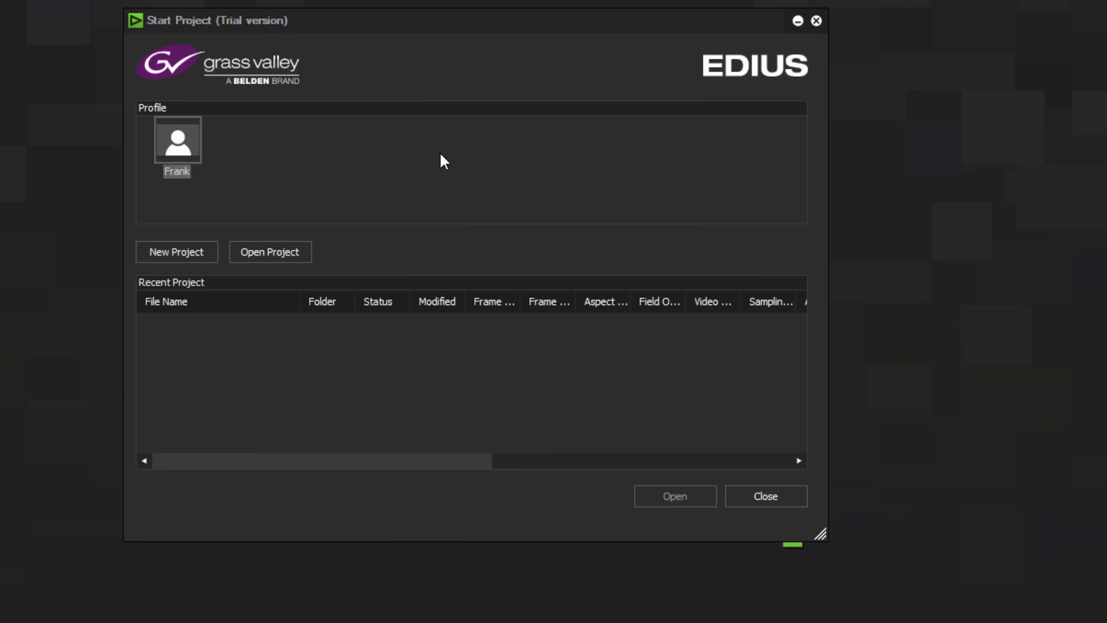
Start a new project and include the 4K and HD sizes in the project presets
{"action": "left_click", "coordinate": [182, 253]}
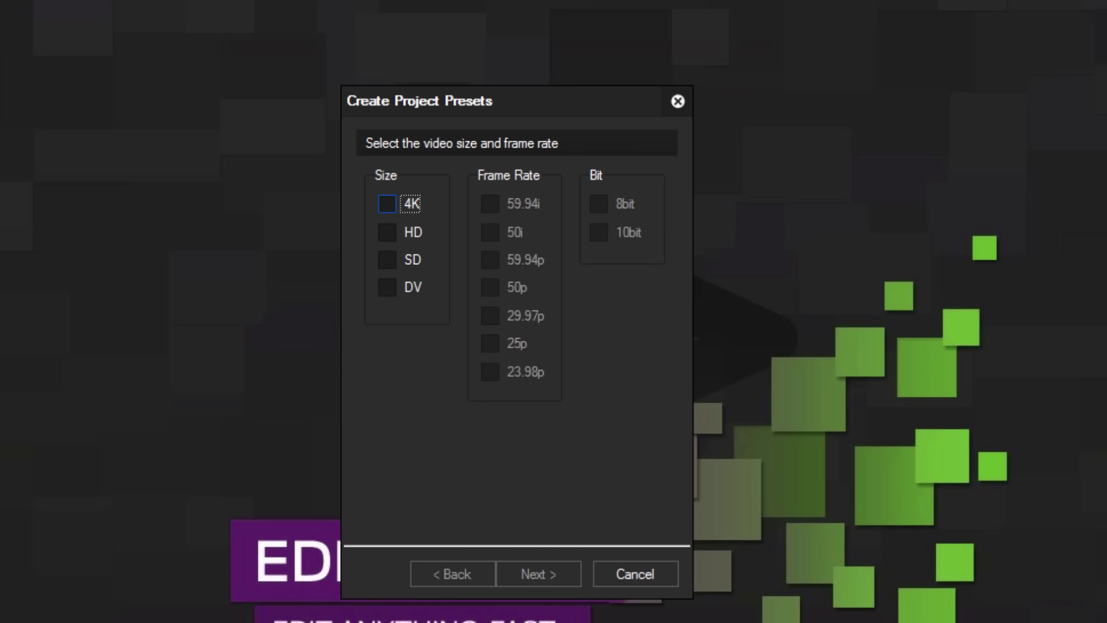
{"action": "left_click", "coordinate": [387, 203]}
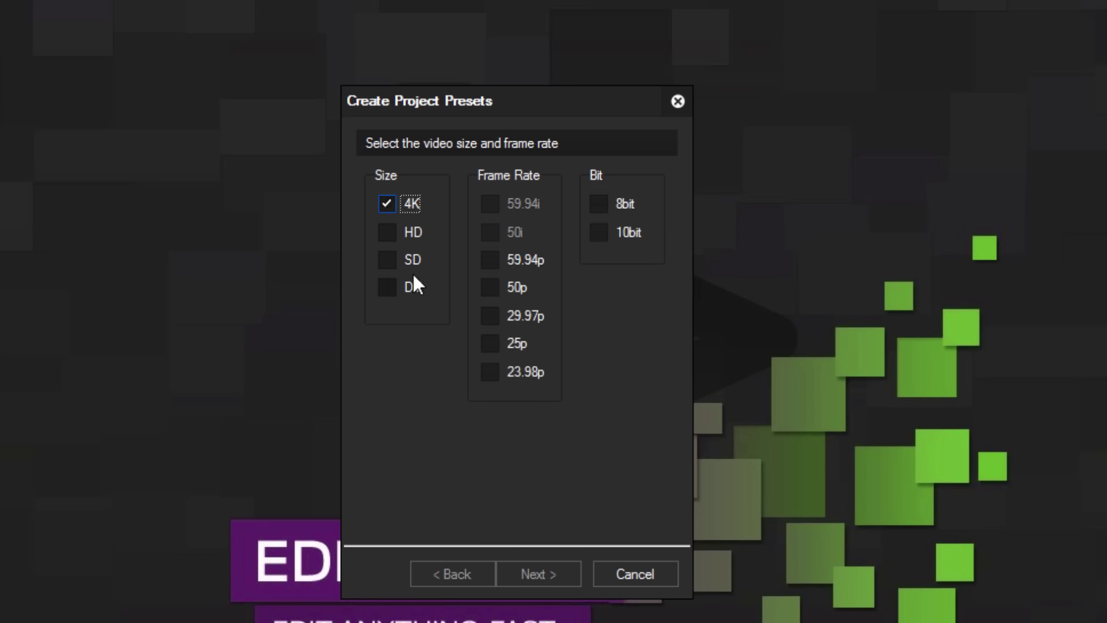
{"action": "left_click", "coordinate": [386, 231]}
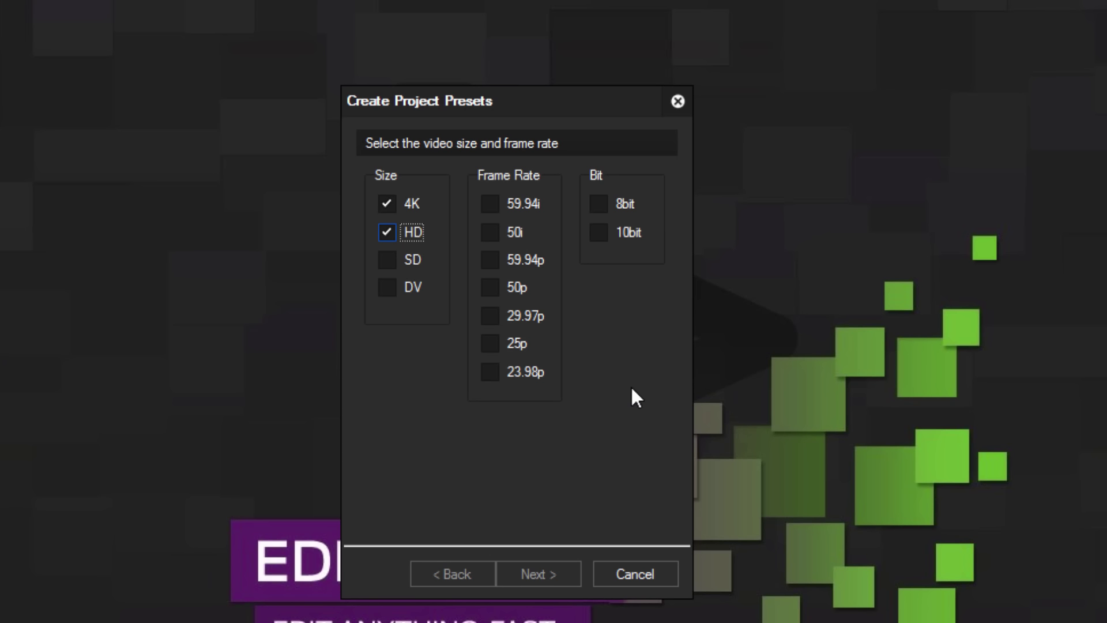
{"action": "left_click", "coordinate": [490, 204]}
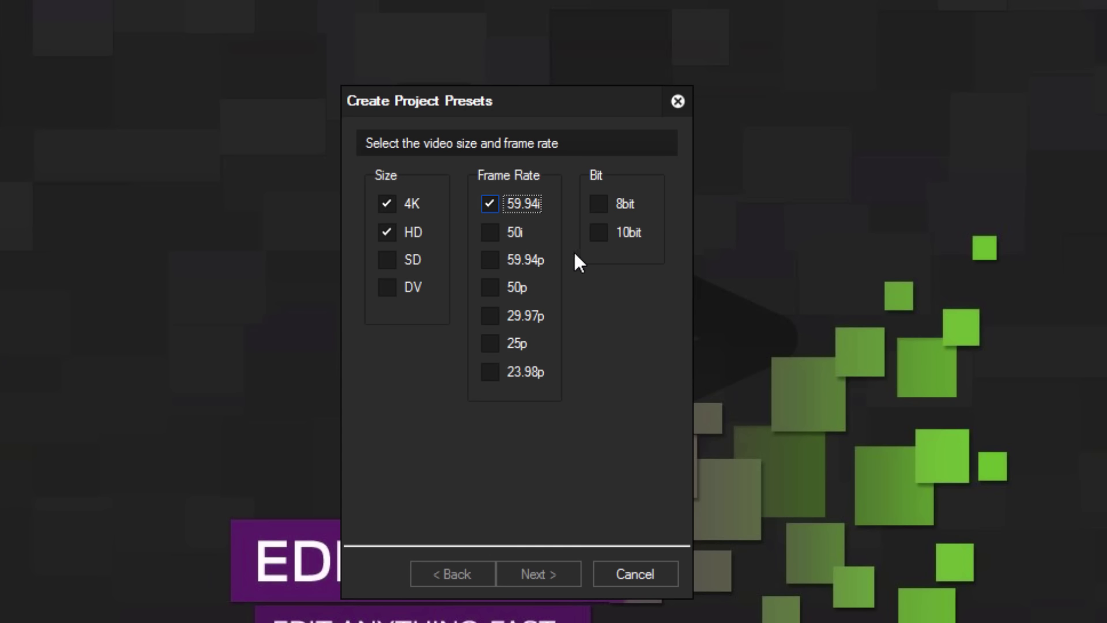
{"action": "left_click", "coordinate": [490, 260]}
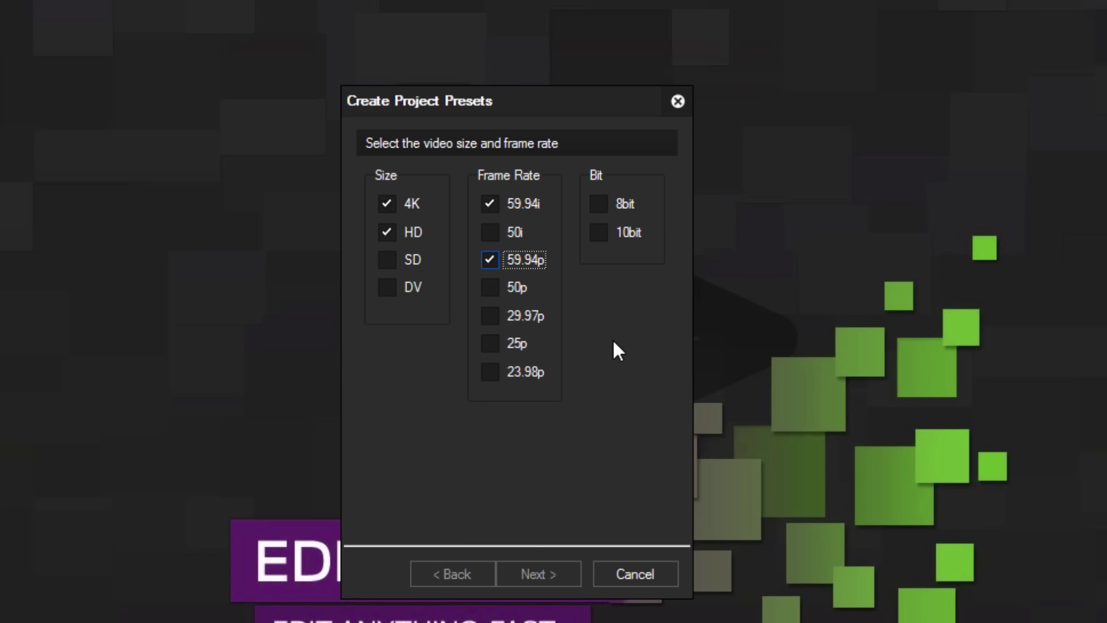
{"action": "left_click", "coordinate": [491, 316]}
{"action": "left_click", "coordinate": [492, 259]}
{"action": "left_click", "coordinate": [490, 204]}
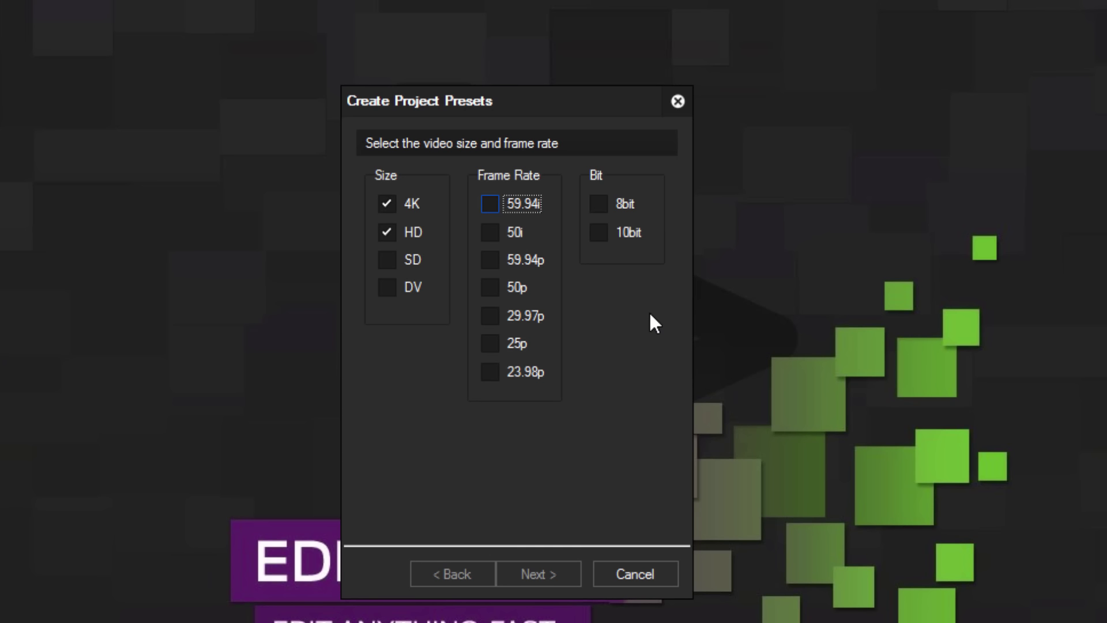
{"action": "left_click", "coordinate": [488, 232]}
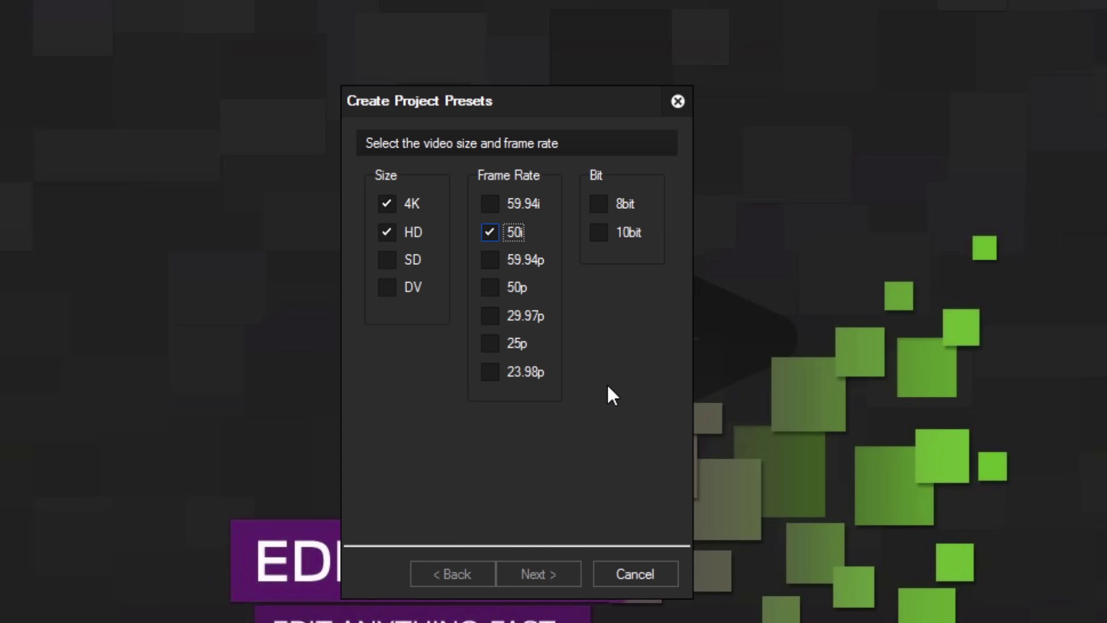
{"action": "left_click", "coordinate": [487, 286]}
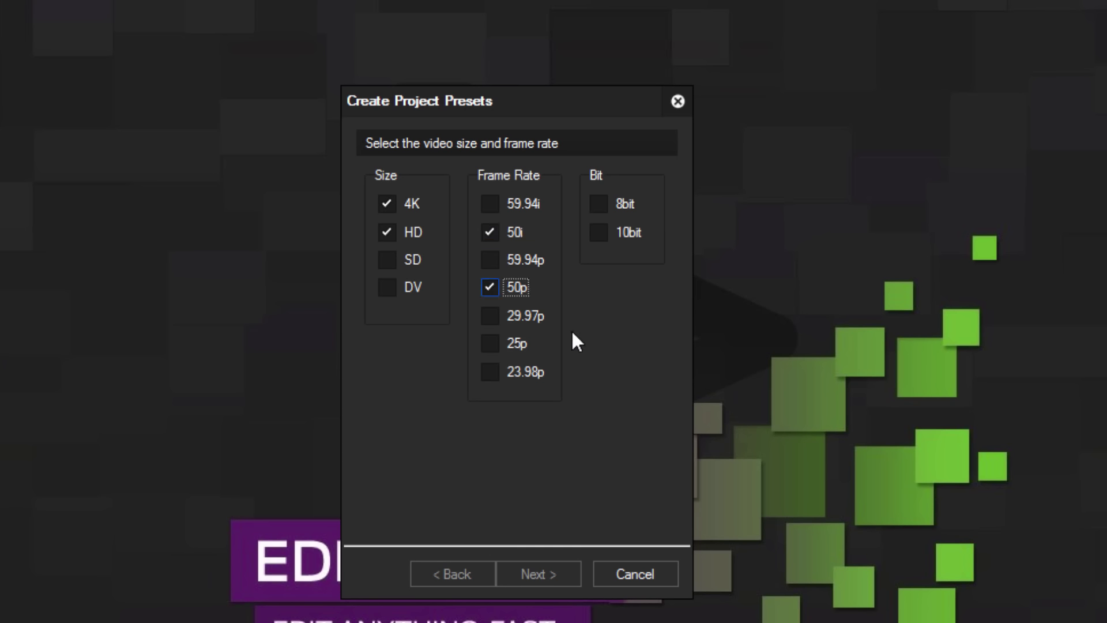
{"action": "left_click", "coordinate": [485, 341]}
{"action": "left_click", "coordinate": [495, 340]}
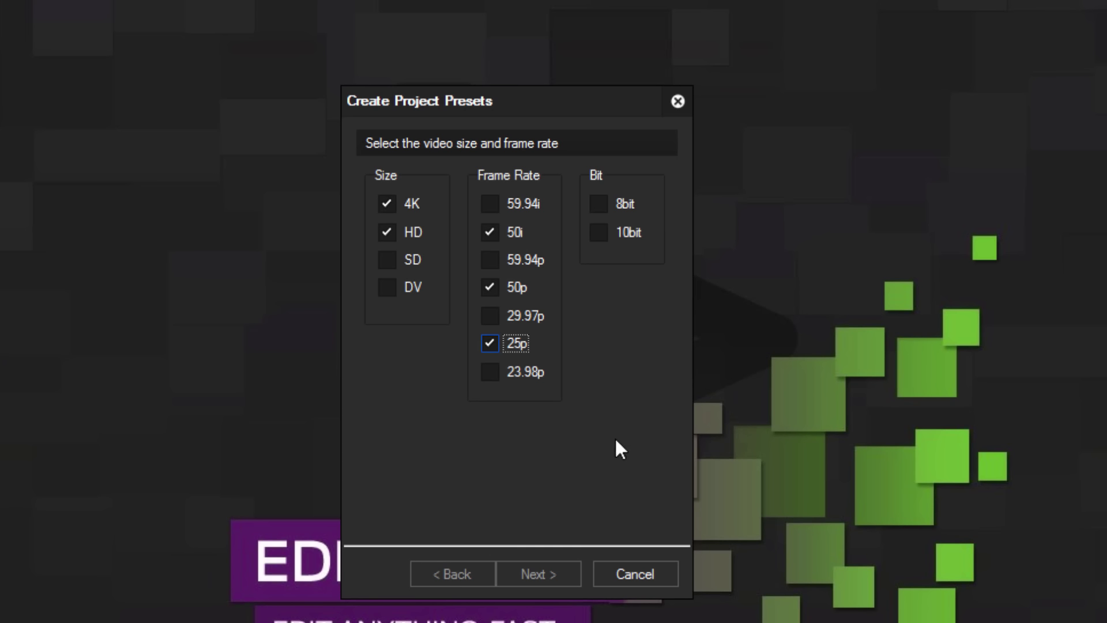
{"action": "left_click", "coordinate": [489, 339]}
{"action": "left_click", "coordinate": [490, 287]}
{"action": "left_click", "coordinate": [492, 231]}
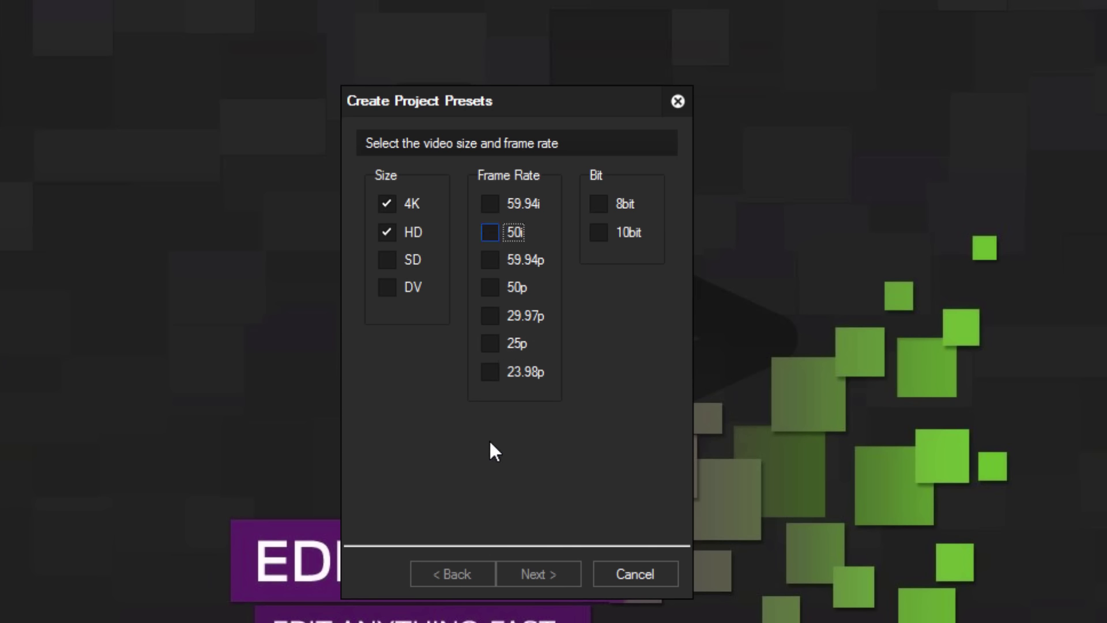
{"action": "left_click", "coordinate": [490, 372]}
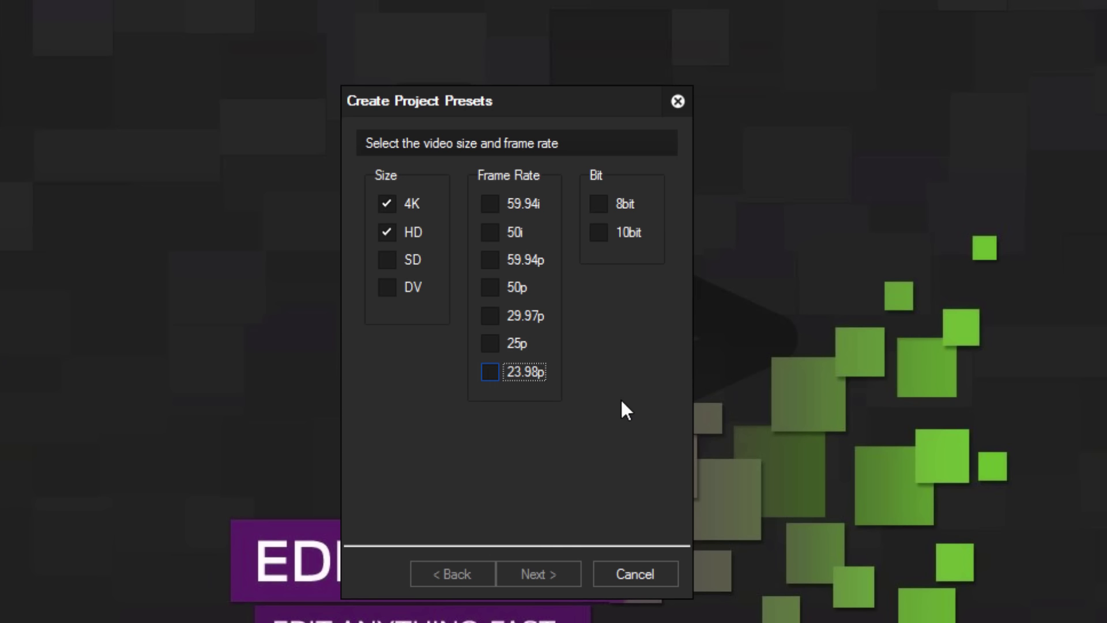
{"action": "key", "text": "Up"}
{"action": "key", "text": "Up"}
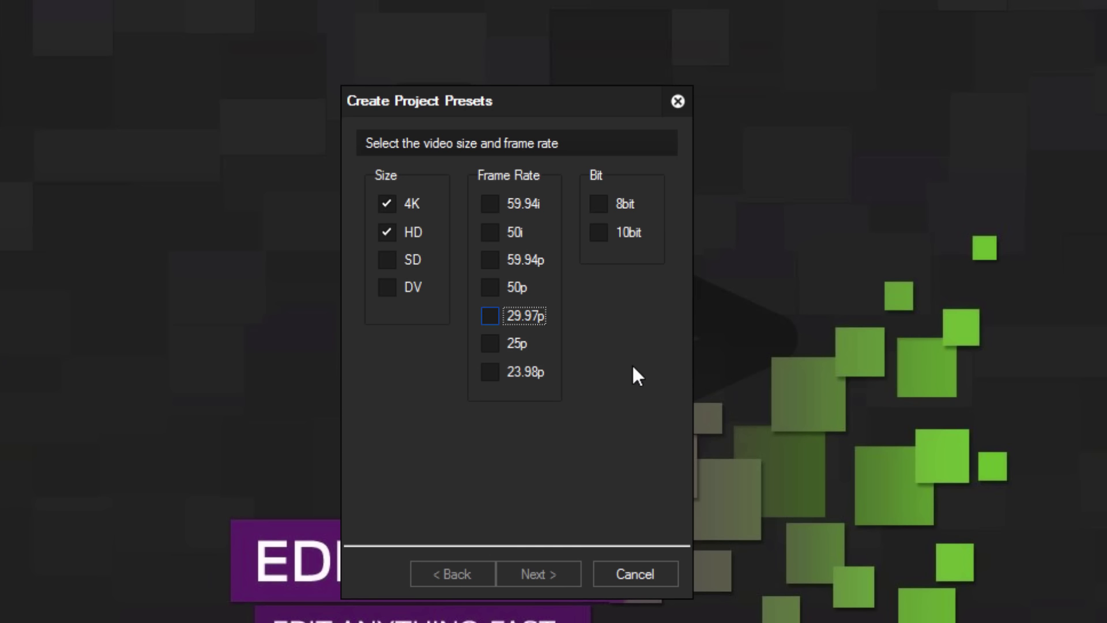
Include the 59.94i, 59.94p and 29.97p frame rates in the project presets
{"action": "left_click", "coordinate": [489, 204]}
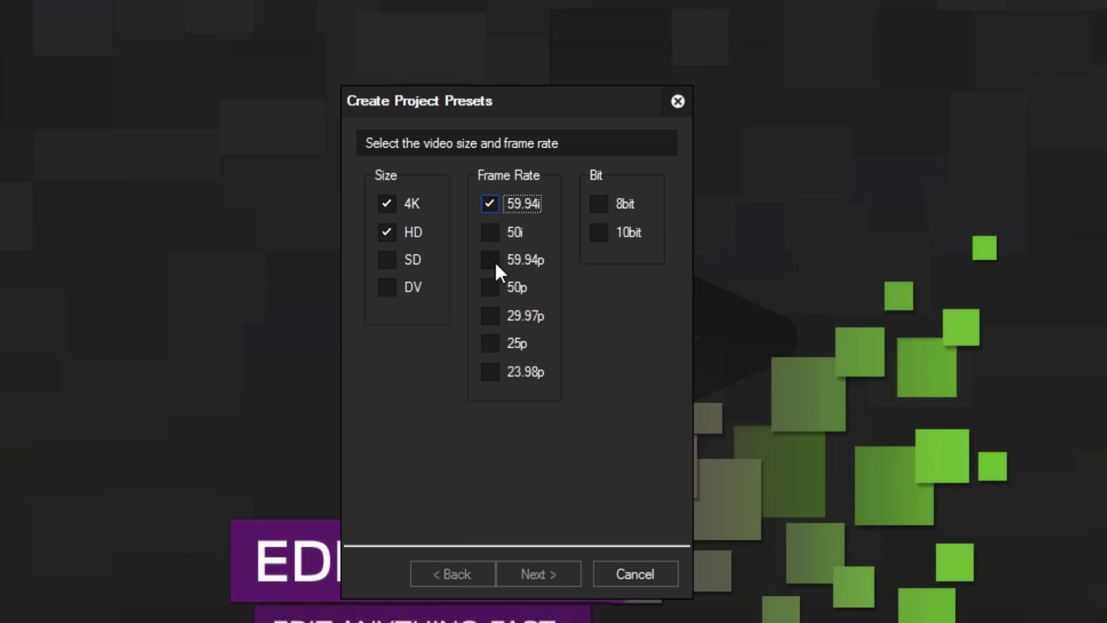
{"action": "left_click", "coordinate": [490, 260]}
{"action": "left_click", "coordinate": [491, 316]}
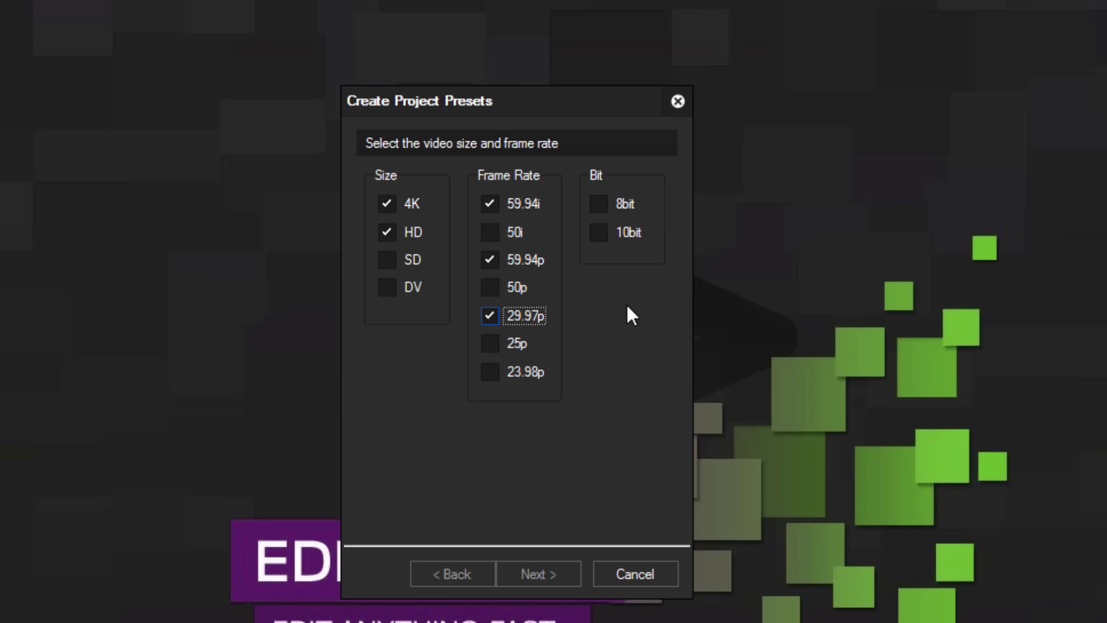
Choose 8bit as the only bit depth and create all the listed project presets
{"action": "left_click", "coordinate": [594, 199]}
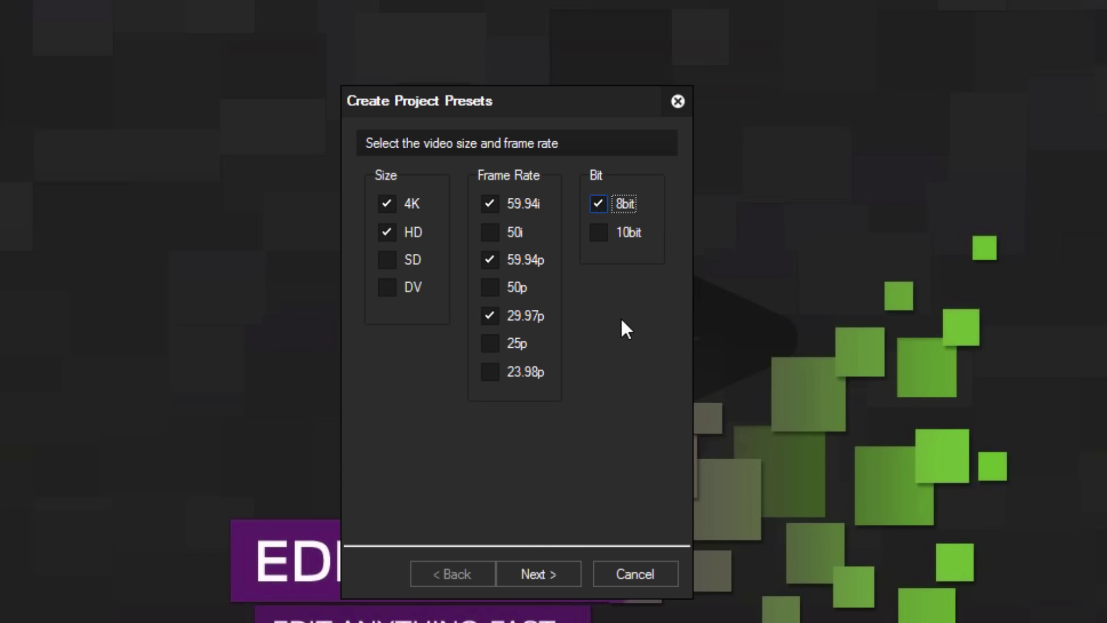
{"action": "left_click", "coordinate": [600, 204]}
{"action": "left_click", "coordinate": [596, 232]}
{"action": "left_click", "coordinate": [599, 204]}
{"action": "left_click", "coordinate": [597, 232]}
{"action": "left_click", "coordinate": [541, 569]}
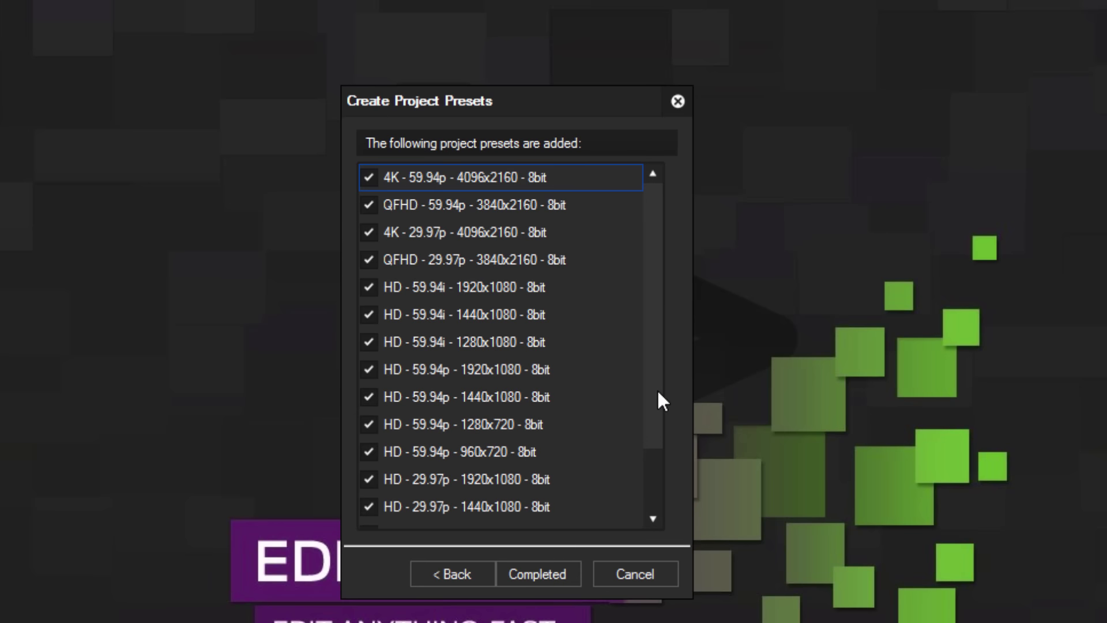
{"action": "left_click_drag", "start_coordinate": [657, 382], "coordinate": [655, 493]}
{"action": "left_click", "coordinate": [550, 573]}
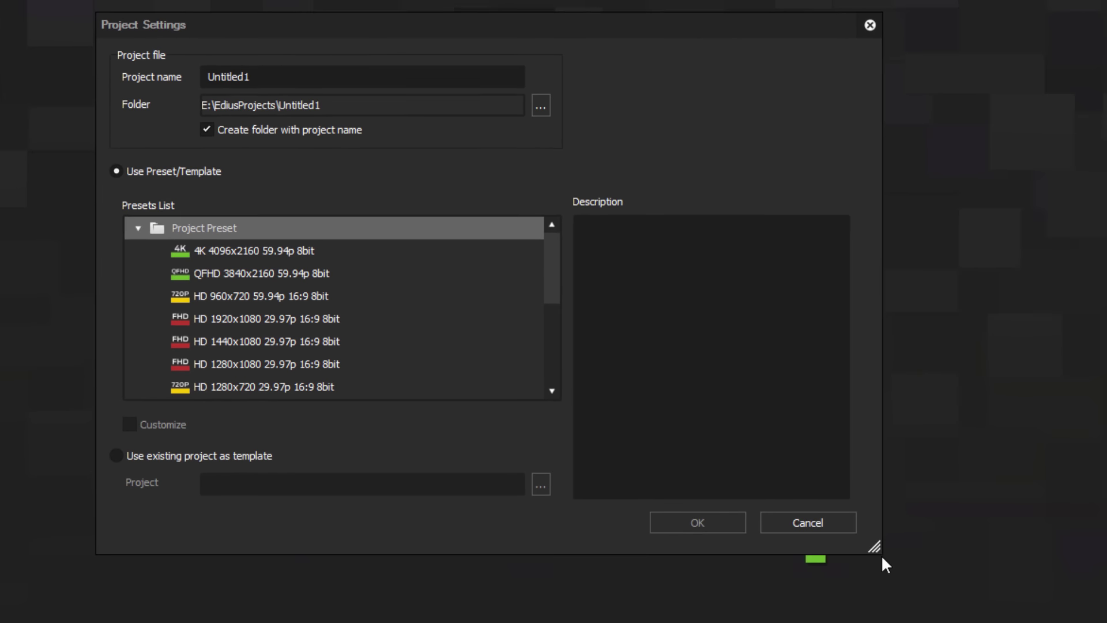
Enlarge the Project Settings dialog and examine the descriptions of the 4K 4096x2160 and QFHD 3840x2160 59.94p 8bit presets
{"action": "left_click_drag", "start_coordinate": [876, 547], "coordinate": [908, 622]}
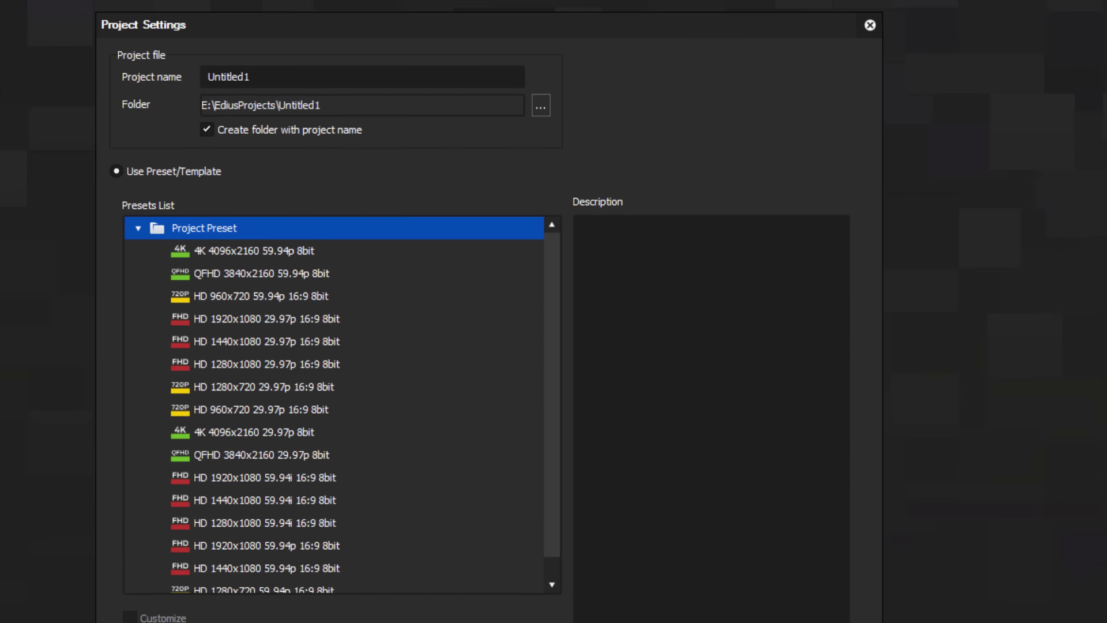
{"action": "left_click_drag", "start_coordinate": [554, 470], "coordinate": [551, 537]}
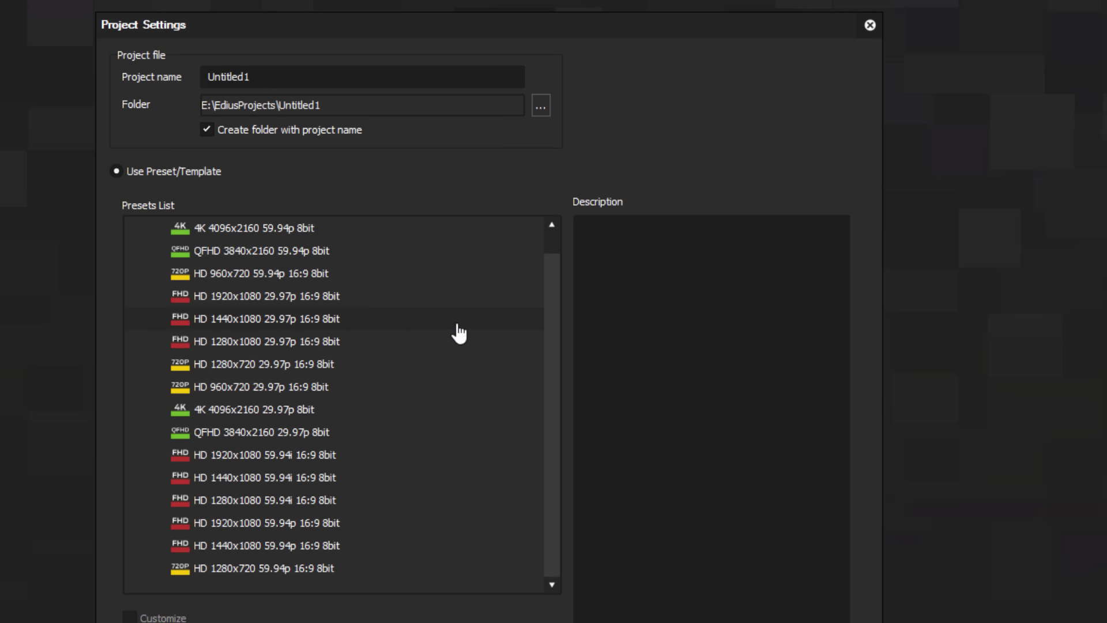
{"action": "scroll", "coordinate": [458, 334], "scroll_direction": "up", "scroll_amount": 1}
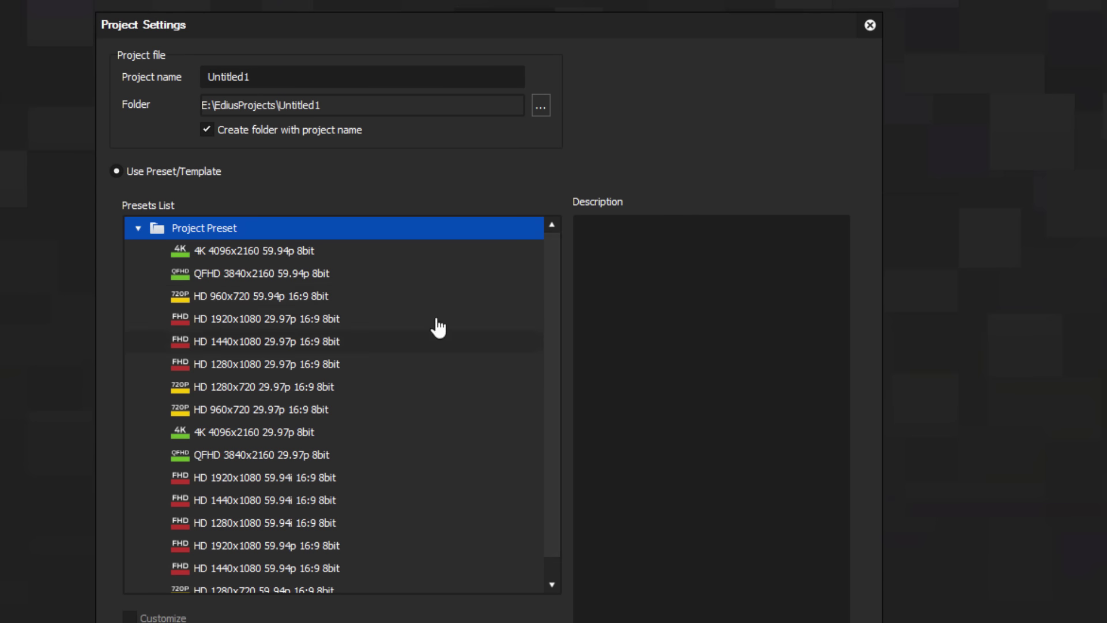
{"action": "left_click", "coordinate": [241, 258]}
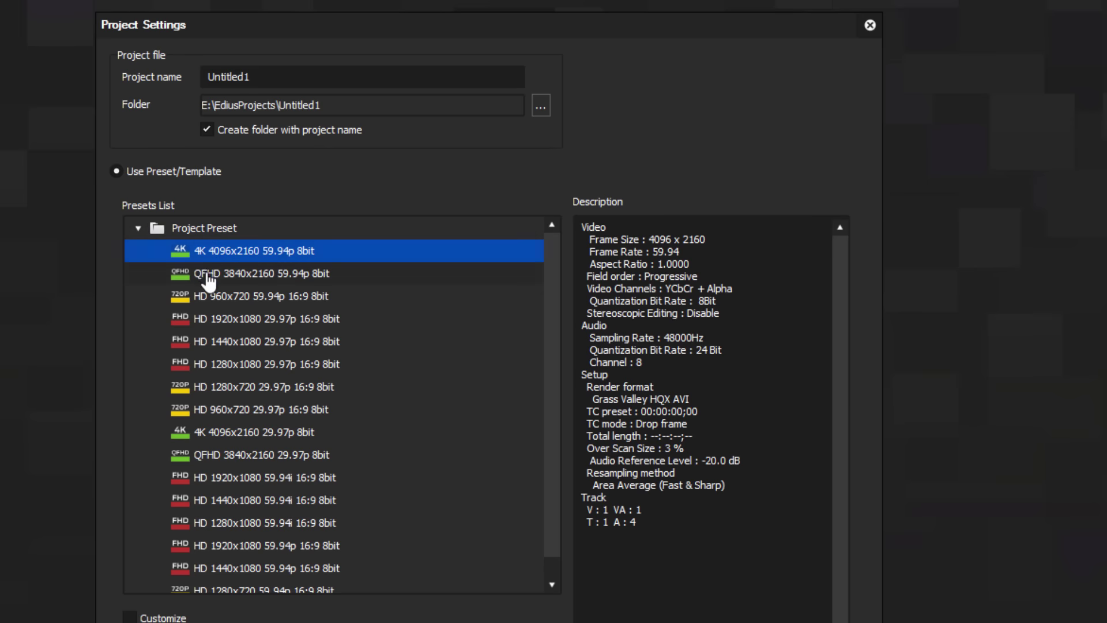
{"action": "left_click", "coordinate": [212, 277]}
{"action": "left_click", "coordinate": [227, 257]}
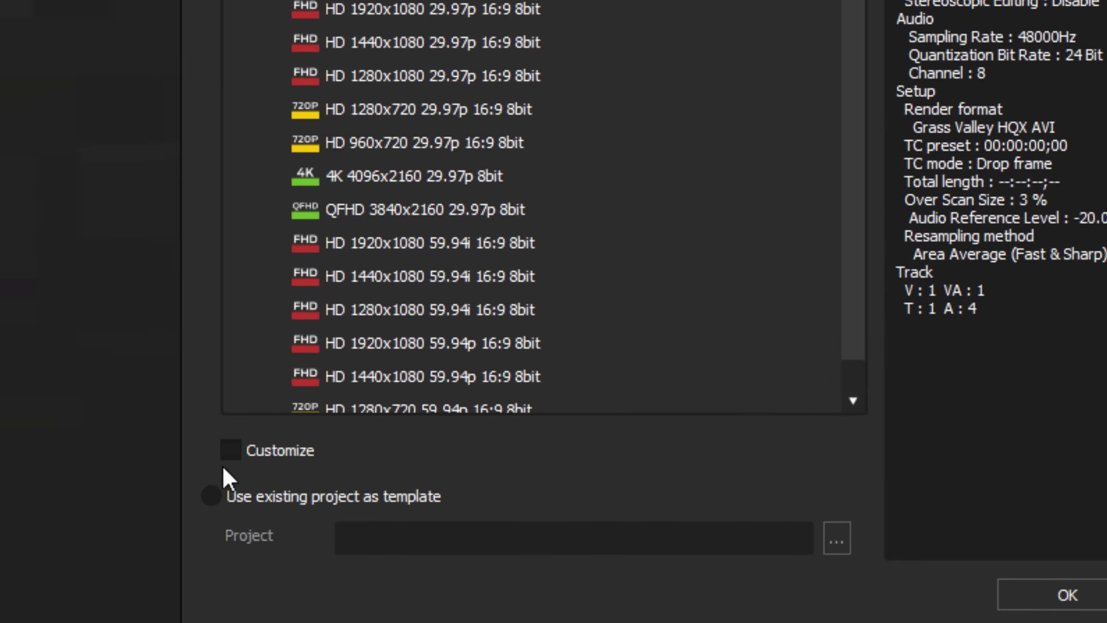
Select the HD 1920x1080 29.97p 16:9 8bit preset for the project and enable its customization
{"action": "left_click", "coordinate": [132, 616]}
{"action": "left_click", "coordinate": [721, 243]}
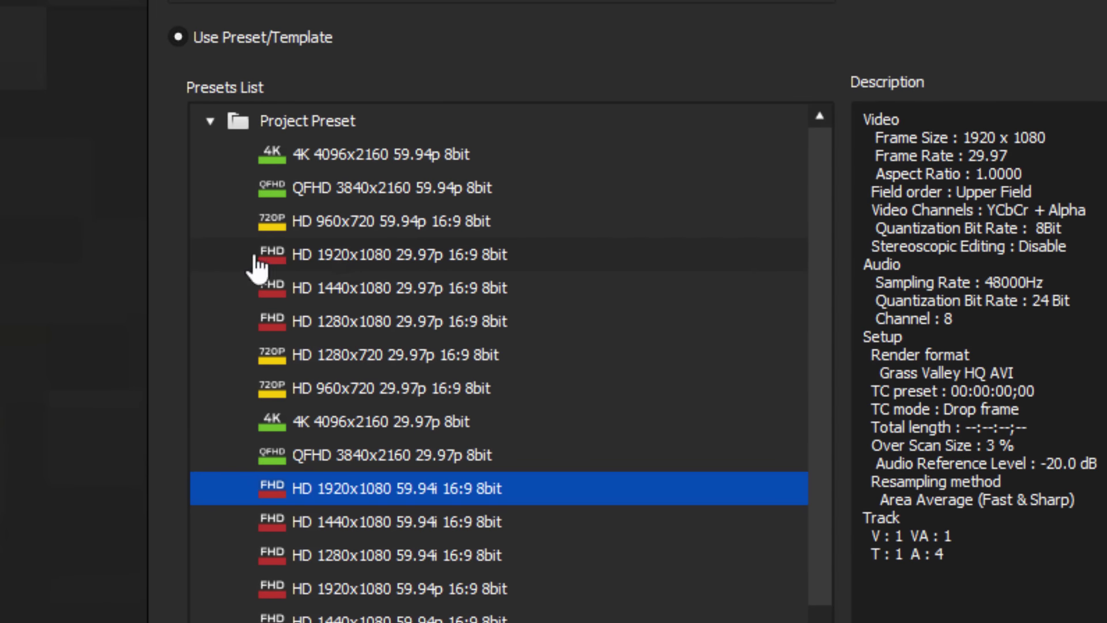
{"action": "left_click", "coordinate": [346, 266]}
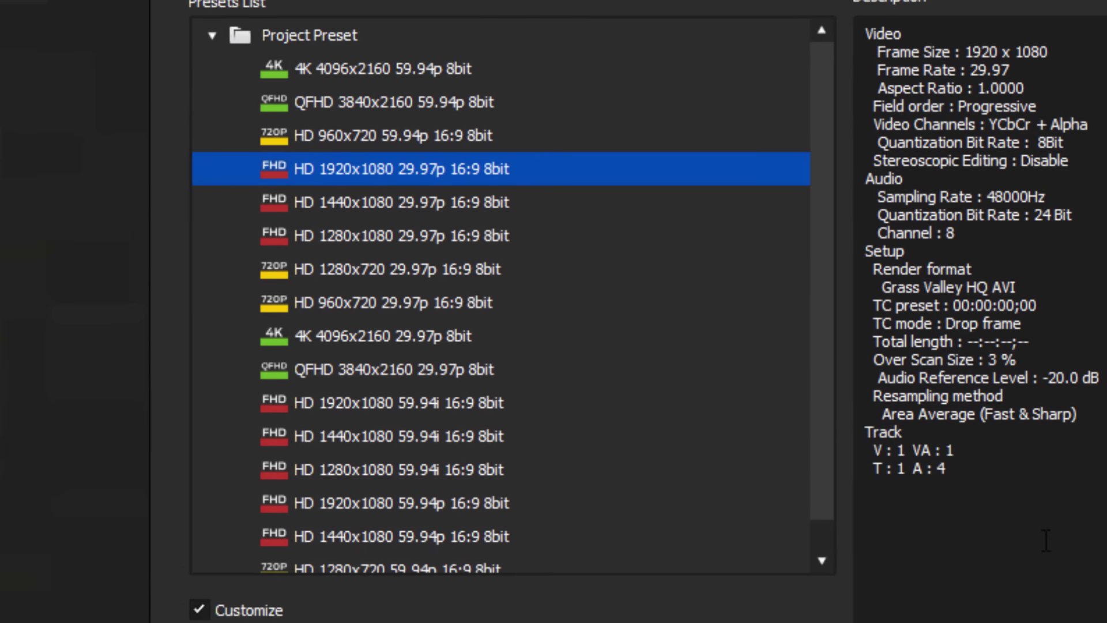
{"action": "left_click", "coordinate": [199, 609]}
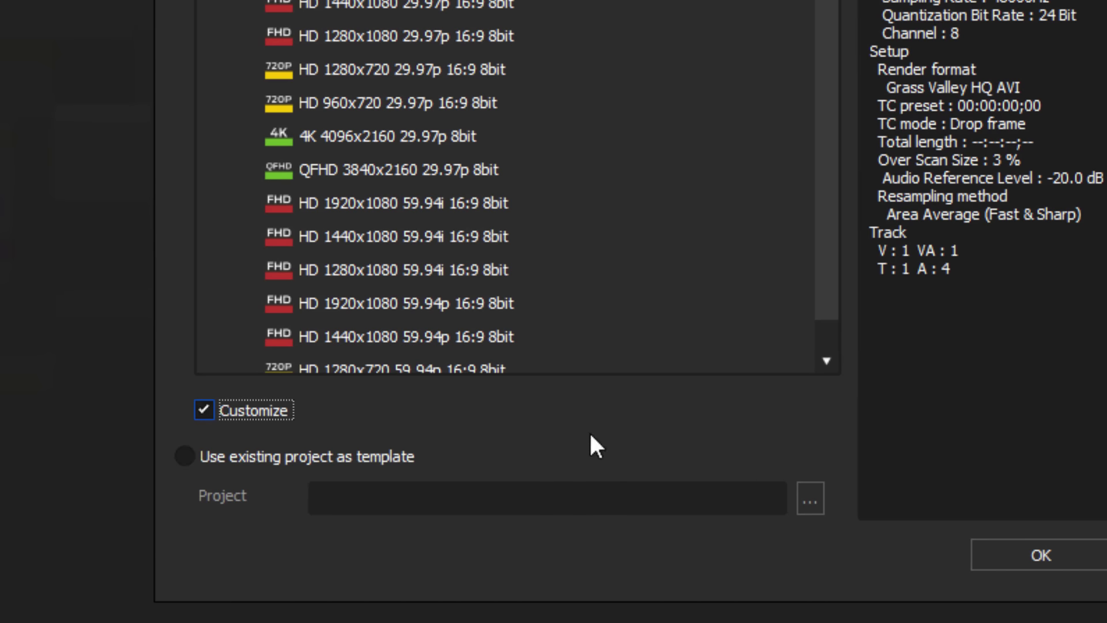
Proceed to the customization settings, expand the advanced options, and choose Display Aspect 16:9 and a 29.97 frame rate
{"action": "left_click", "coordinate": [1050, 557]}
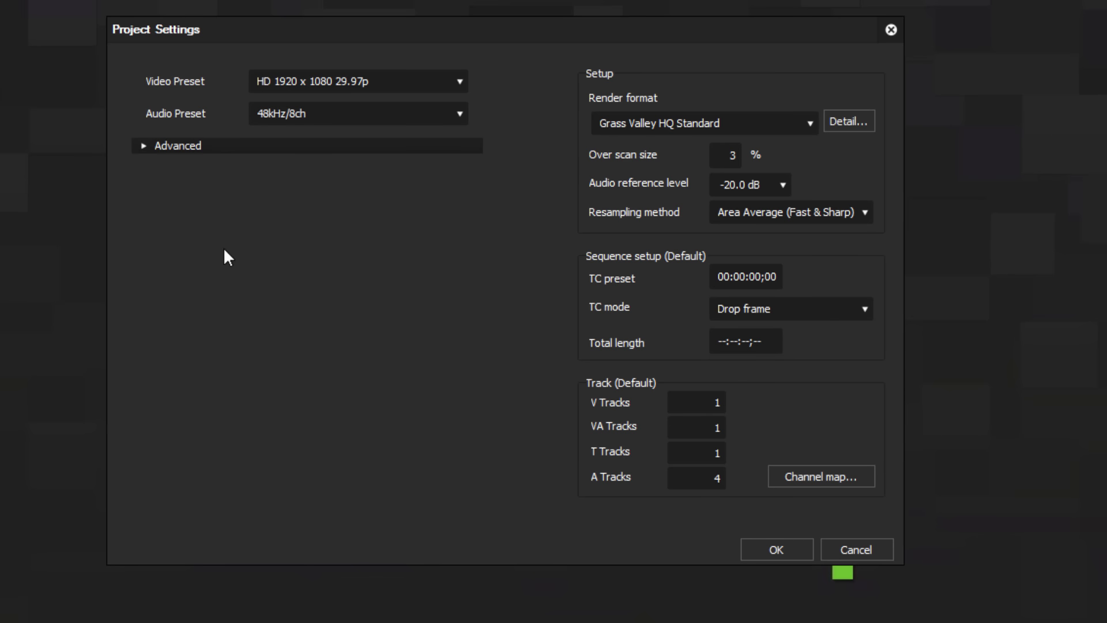
{"action": "left_click", "coordinate": [225, 146]}
{"action": "left_click", "coordinate": [420, 218]}
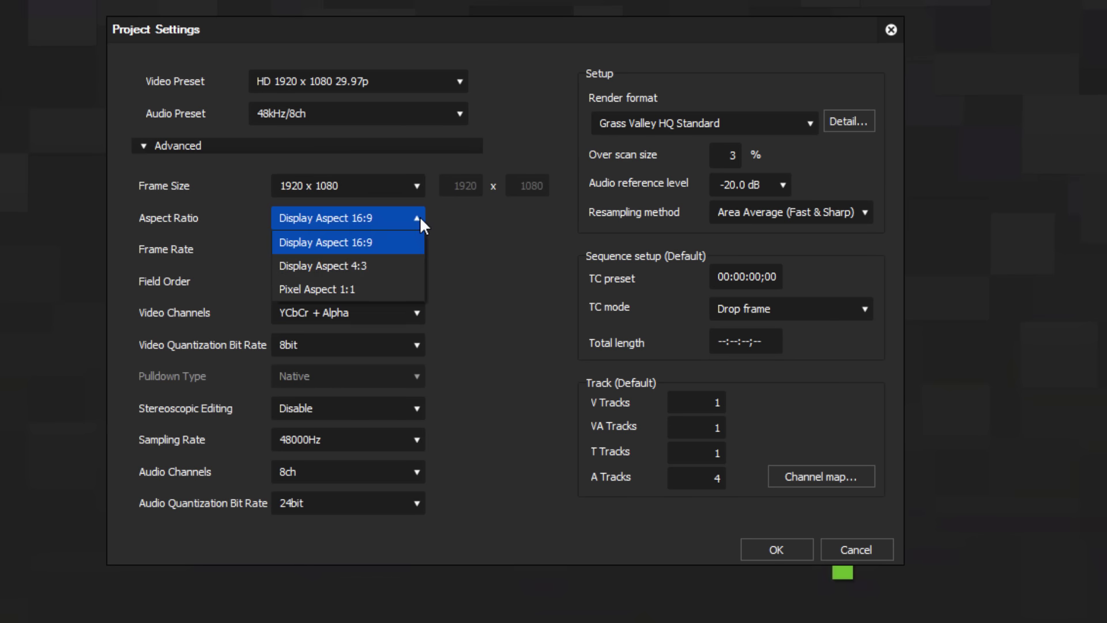
{"action": "left_click", "coordinate": [403, 237]}
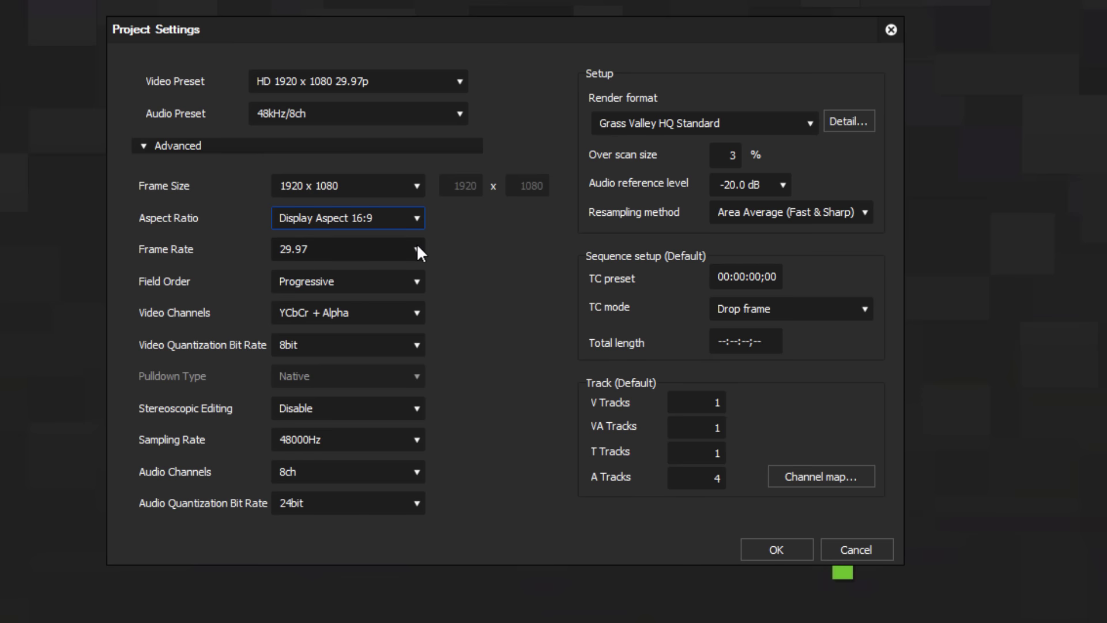
{"action": "left_click", "coordinate": [417, 248]}
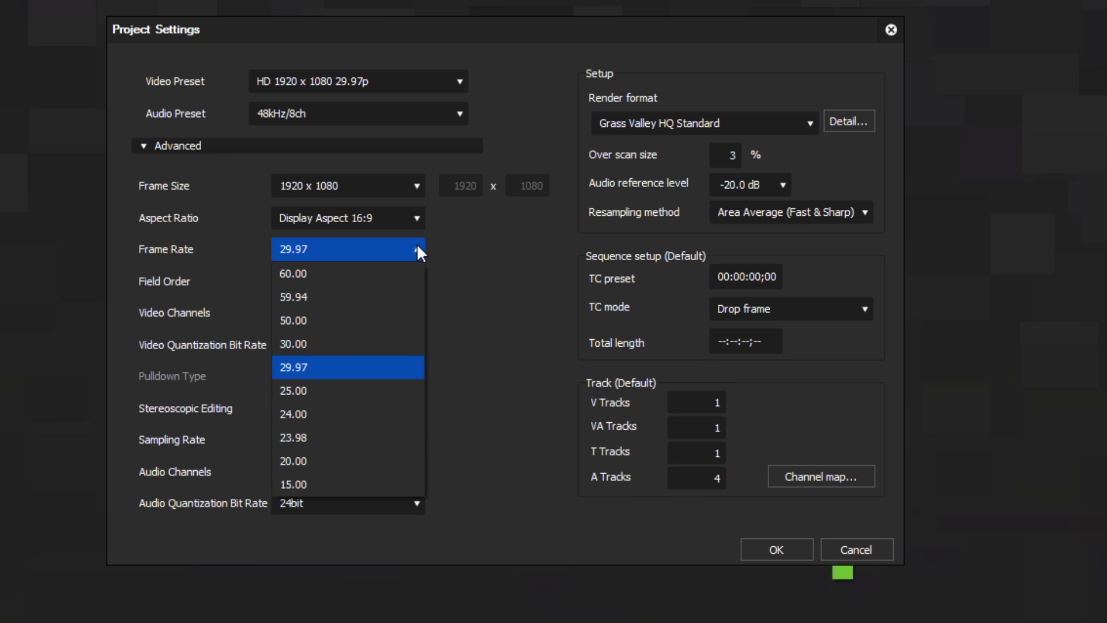
{"action": "left_click", "coordinate": [355, 367]}
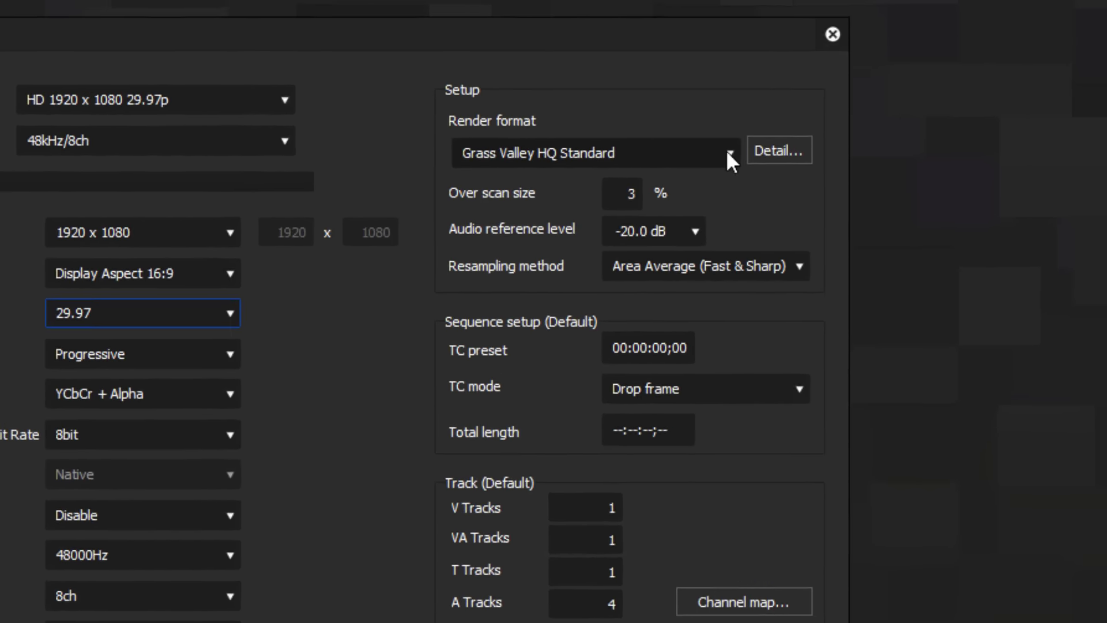
Choose Grass Valley HQ Fine as the render format and set the over scan size to 0%
{"action": "left_click", "coordinate": [809, 123]}
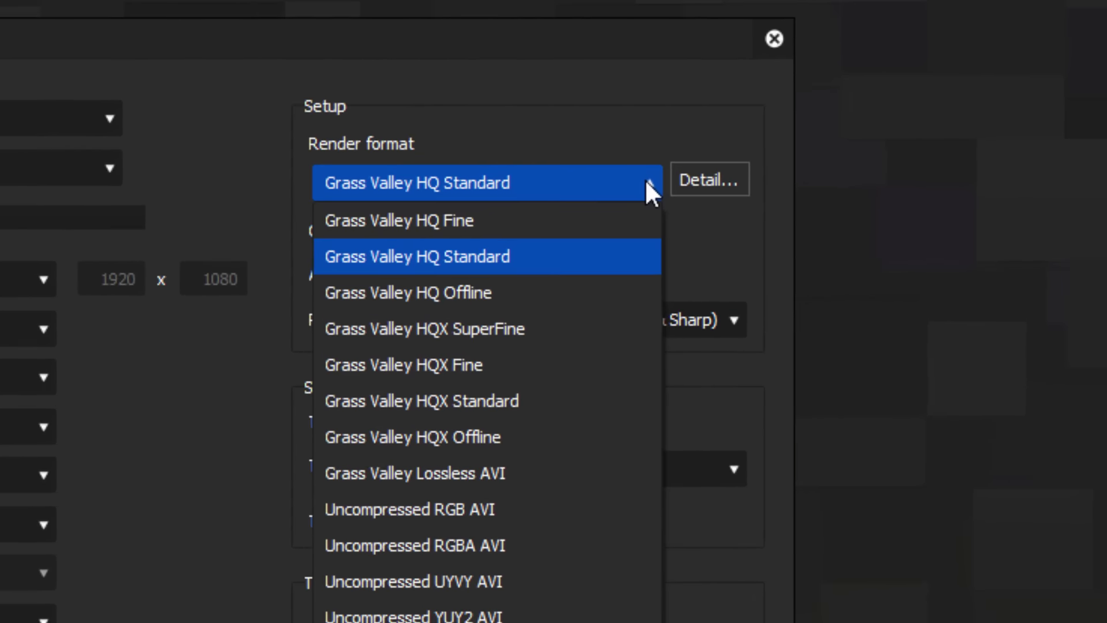
{"action": "left_click", "coordinate": [573, 220]}
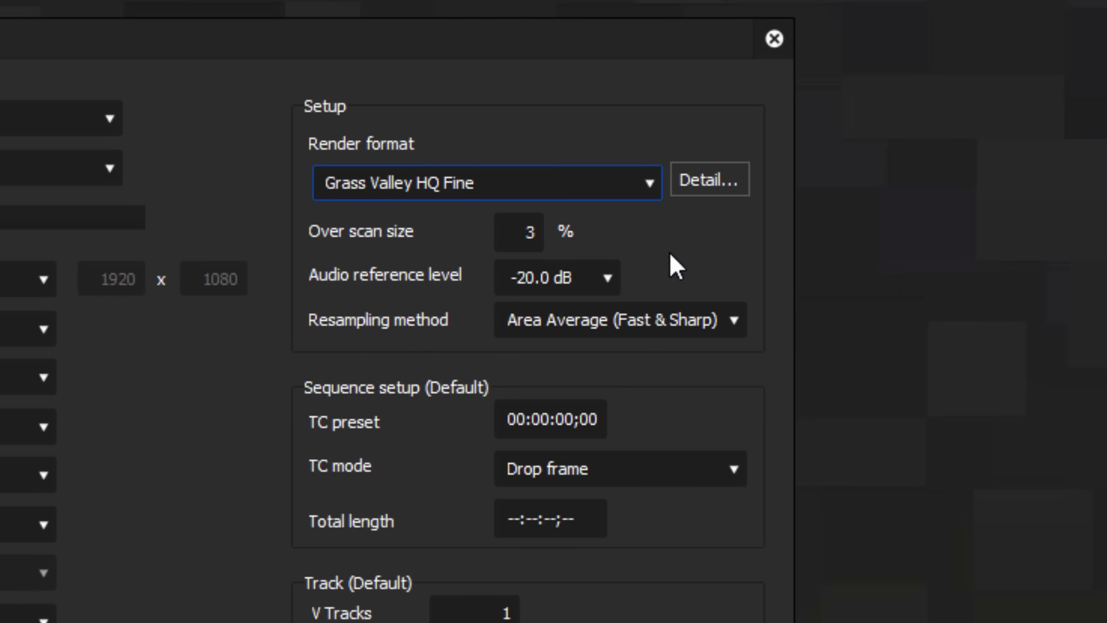
{"action": "left_click", "coordinate": [511, 228]}
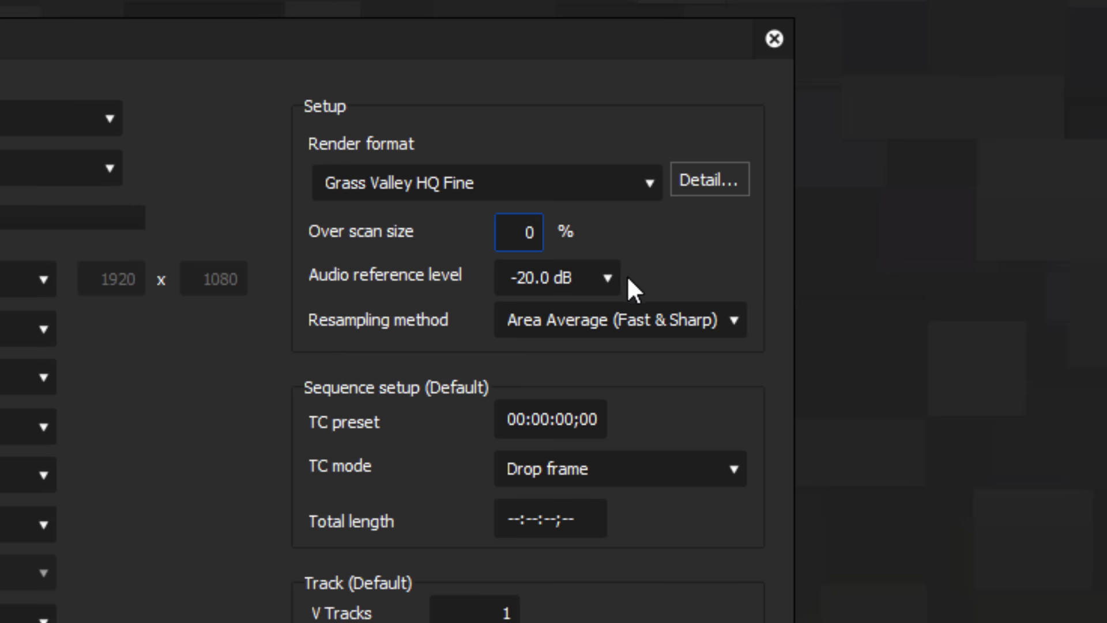
Set the project's audio reference level to -12.0 dB
{"action": "left_click", "coordinate": [609, 282]}
{"action": "left_click", "coordinate": [609, 281]}
{"action": "left_click", "coordinate": [585, 316]}
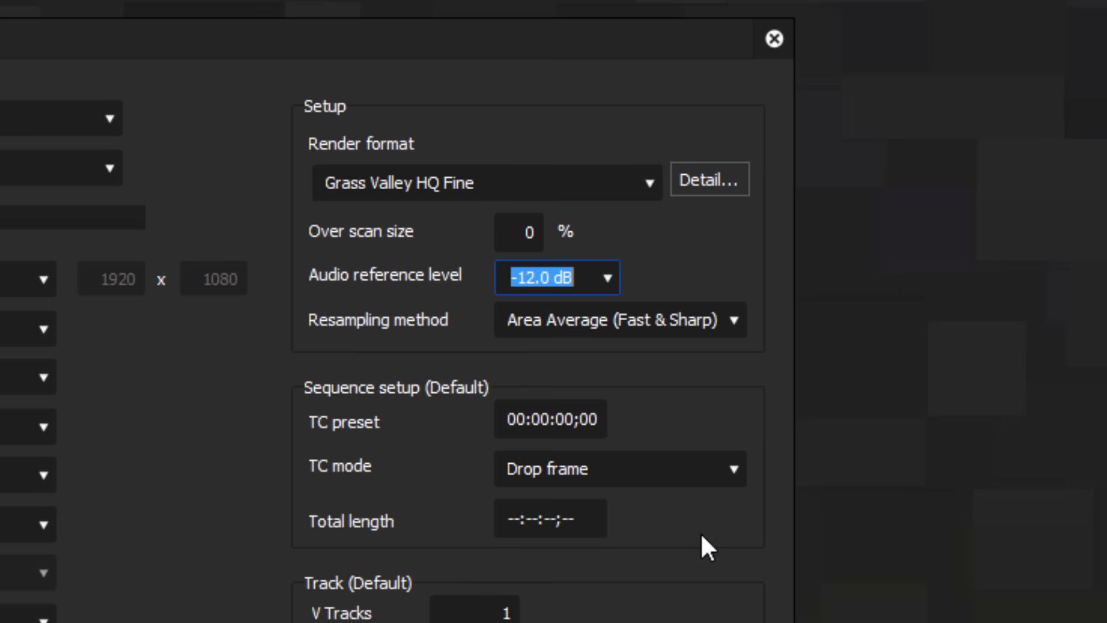
Set the default tracks to 0 VA, 0 T and 2 V, and create the project with these settings
{"action": "left_click", "coordinate": [479, 360]}
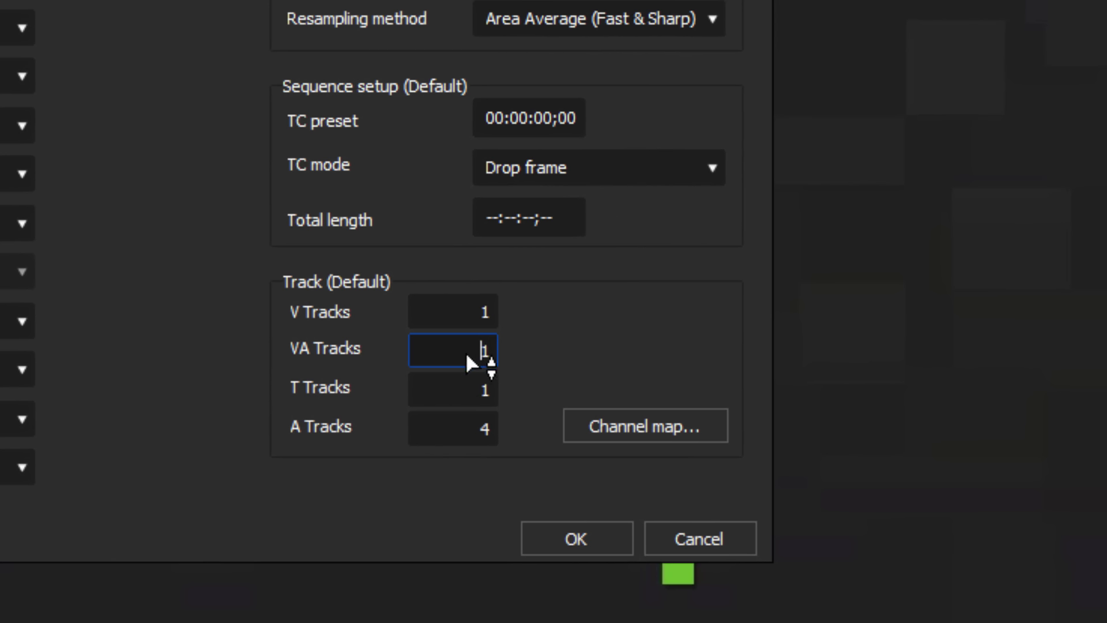
{"action": "left_click_drag", "start_coordinate": [468, 362], "coordinate": [527, 364]}
{"action": "type", "text": "0"}
{"action": "left_click", "coordinate": [464, 381]}
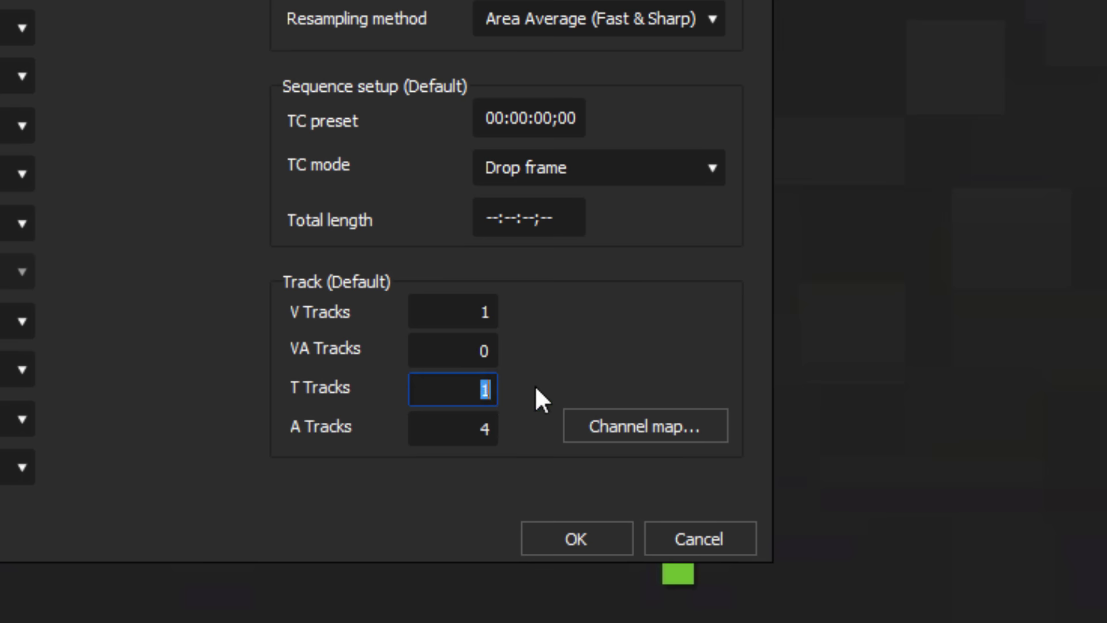
{"action": "type", "text": "0"}
{"action": "left_click", "coordinate": [493, 312]}
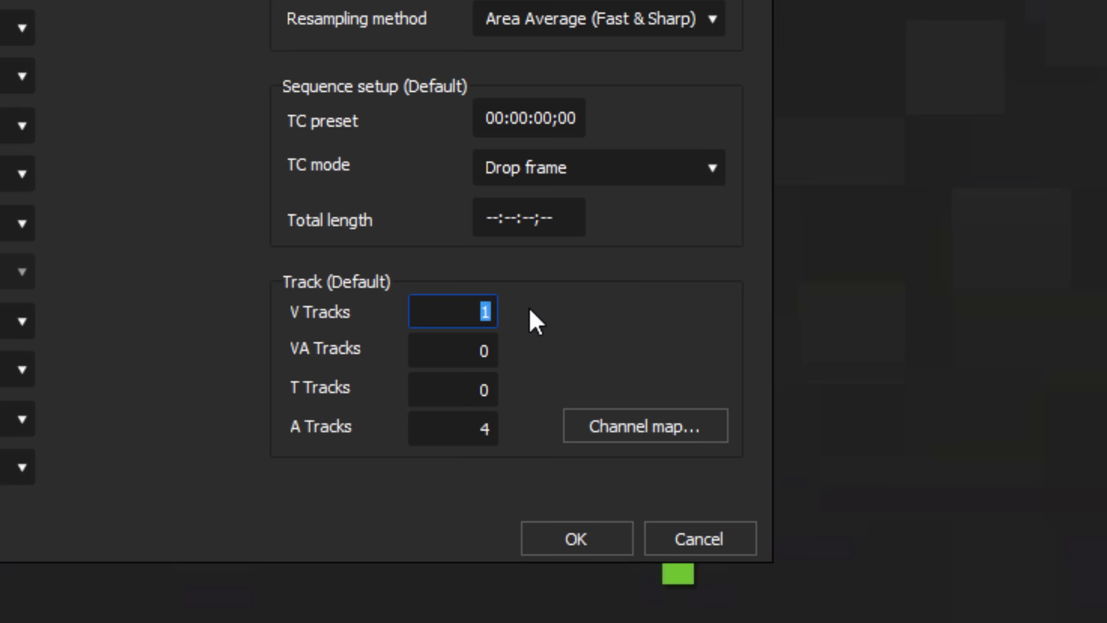
{"action": "type", "text": "2"}
{"action": "left_click", "coordinate": [579, 542]}
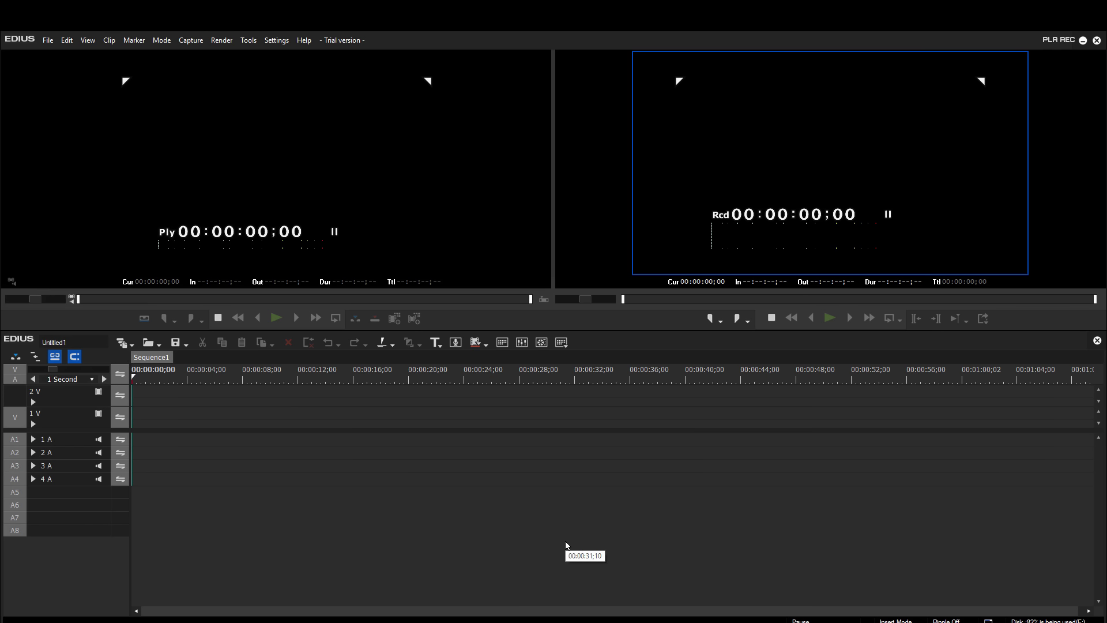